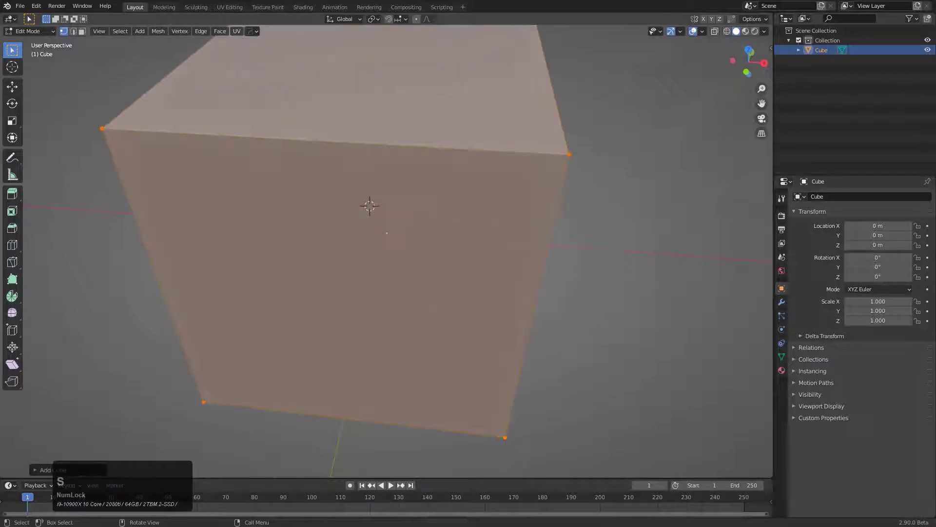
# Step: Shrink the added cube, stretch it along X, and subtract it with a boolean difference to notch the block's upper front edge
pyautogui.press('s')
pyautogui.press('x')
pyautogui.click(488, 227)
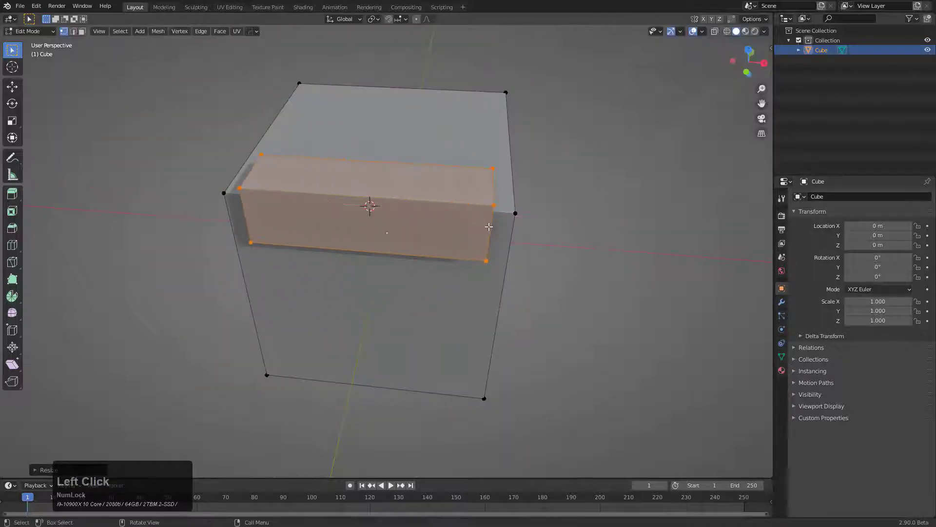
pyautogui.moveTo(484, 226); pyautogui.dragTo(468, 225, button='middle')
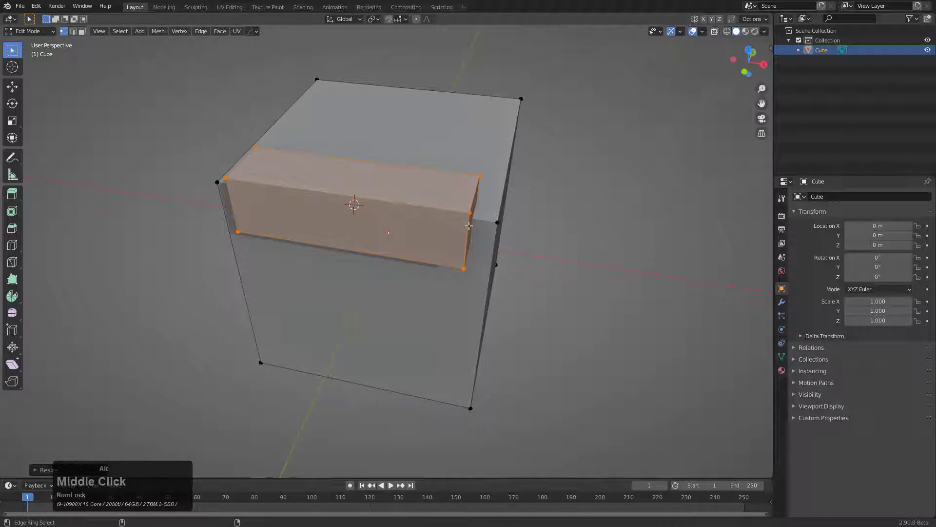
pyautogui.press('KP_Subtract')
pyautogui.moveTo(373, 217); pyautogui.dragTo(432, 215, button='middle')
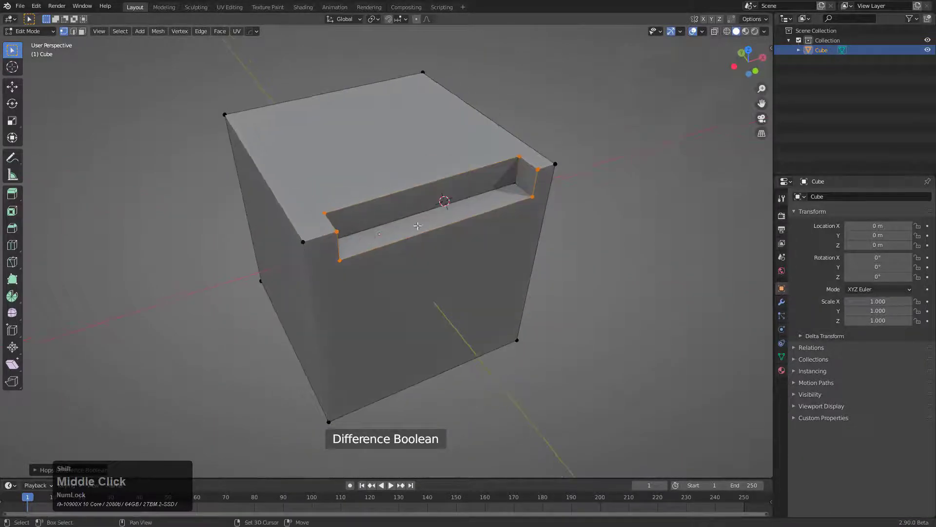
# Step: Add a second cube, scale it down, stretch it front to back, and subtract it to cut a channel through the block's top
pyautogui.hotkey('shift', 'a')
pyautogui.click(432, 214)
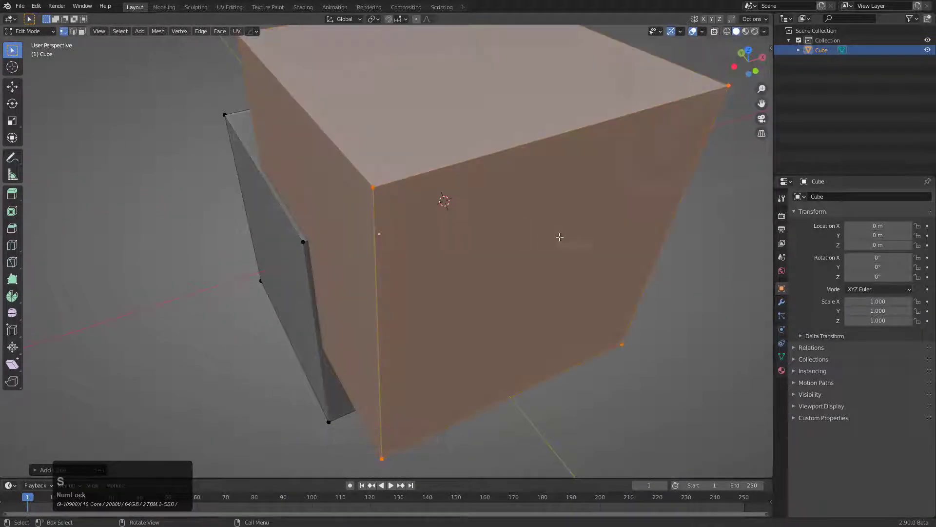
pyautogui.middleClick(560, 244)
pyautogui.click(487, 211)
pyautogui.press('s')
pyautogui.press('x')
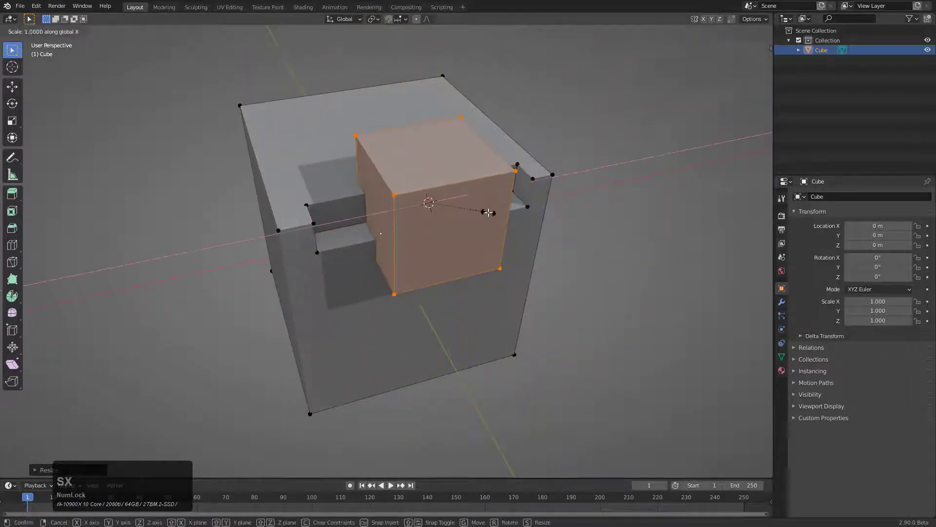
pyautogui.click(539, 333)
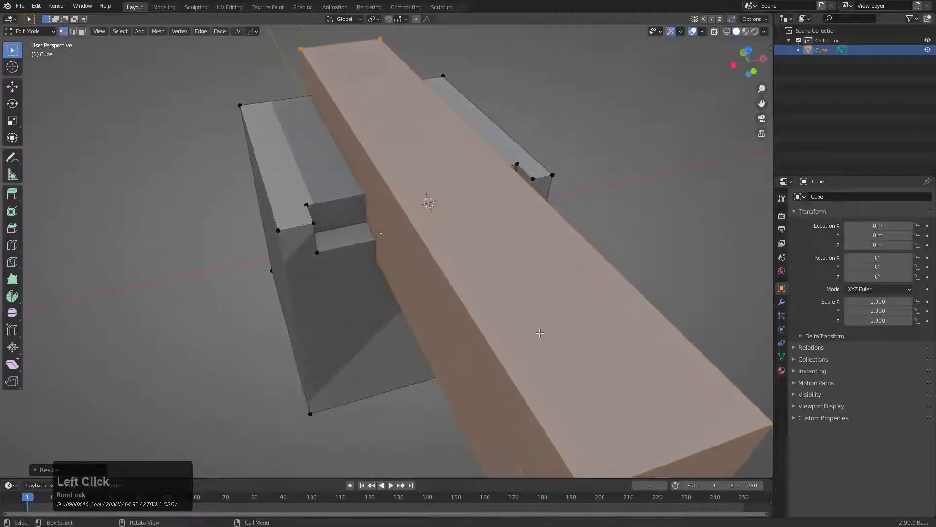
pyautogui.moveTo(539, 333); pyautogui.dragTo(544, 324, button='middle')
pyautogui.press('ctrl+KP_Subtract')
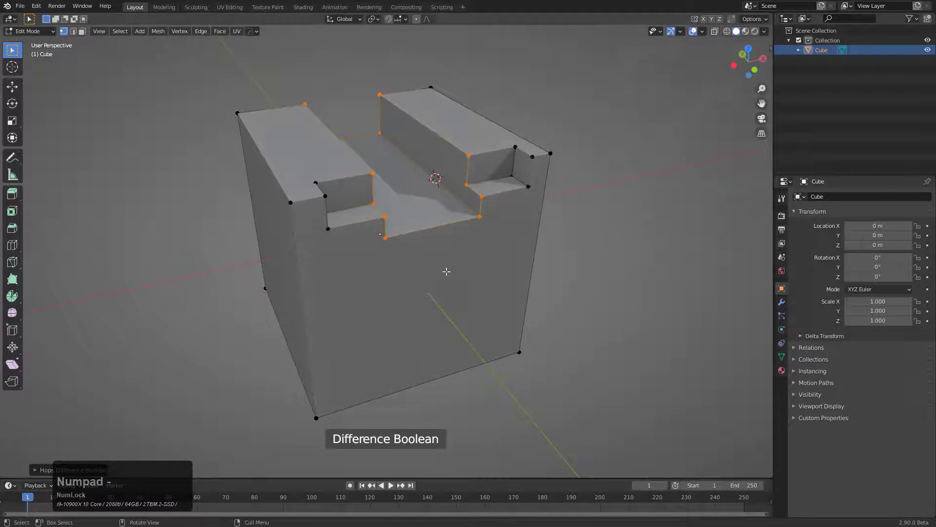
# Step: Place the 3D cursor near the back face's bottom edge, add a scaled-down cube there, and subtract it to cut a pocket
pyautogui.moveTo(445, 269); pyautogui.dragTo(334, 378, button='middle')
pyautogui.keyDown('shift'); pyautogui.rightClick(326, 391); pyautogui.keyUp('shift')
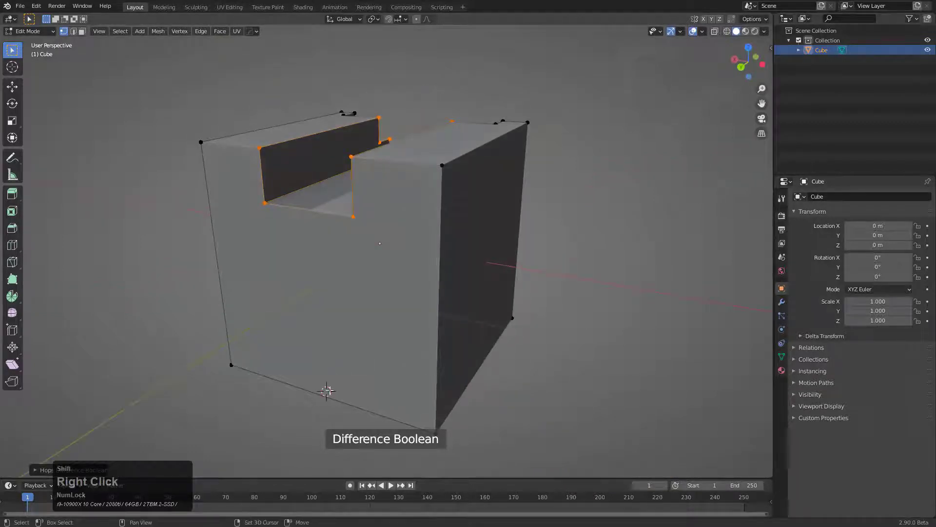
pyautogui.hotkey('shift', 'a')
pyautogui.click(388, 312)
pyautogui.press('s')
pyautogui.click(460, 367)
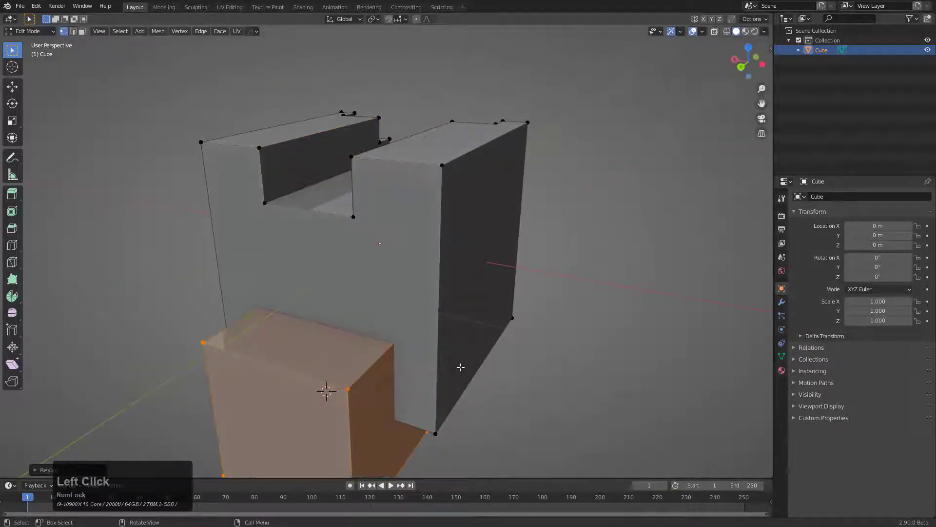
pyautogui.press('ctrl+KP_Subtract')
# Step: Add an edge across the inner side face of the bottom pocket
pyautogui.moveTo(460, 368); pyautogui.dragTo(383, 288, button='middle')
pyautogui.press('2')
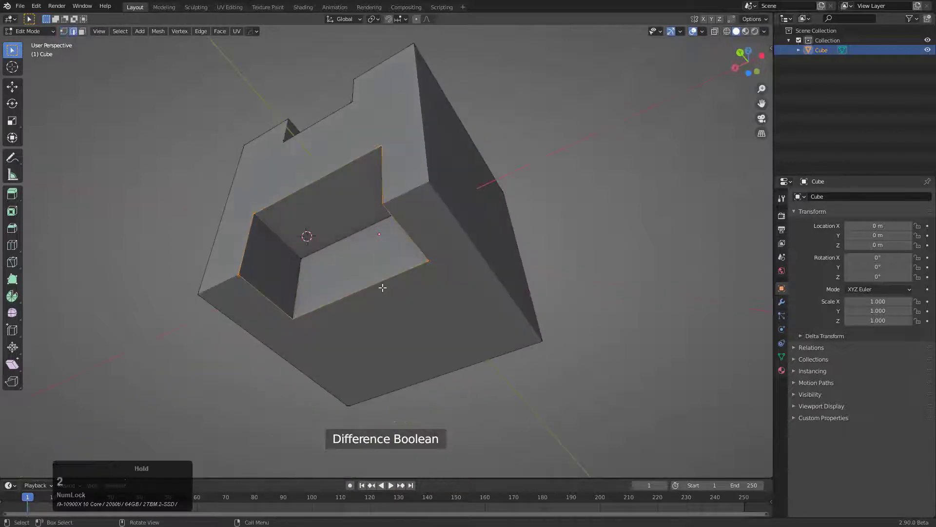
pyautogui.click(384, 285)
pyautogui.hotkey('ctrl', 'b')
pyautogui.click(427, 301)
# Step: Move the pocket's outer bottom edge along the Y axis to slope the inner face
pyautogui.click(365, 289)
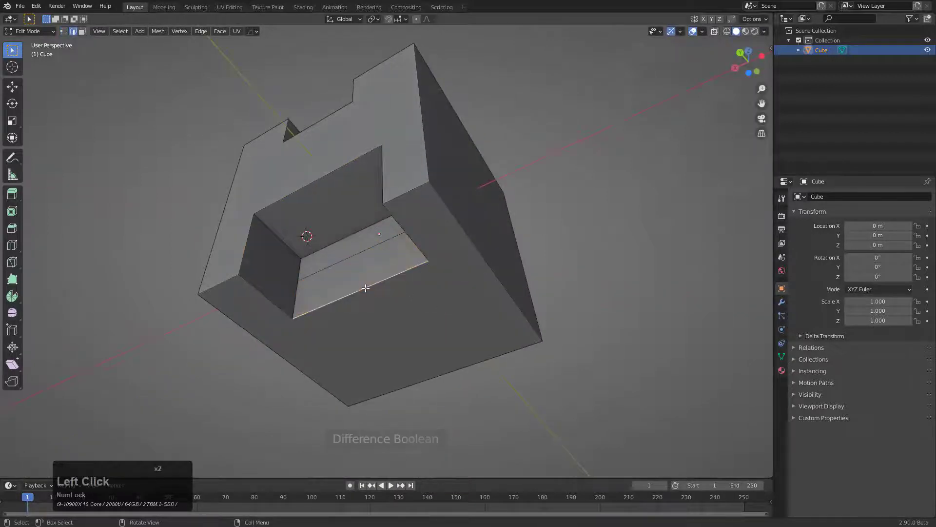
pyautogui.press('g')
pyautogui.press('y')
pyautogui.click(406, 311)
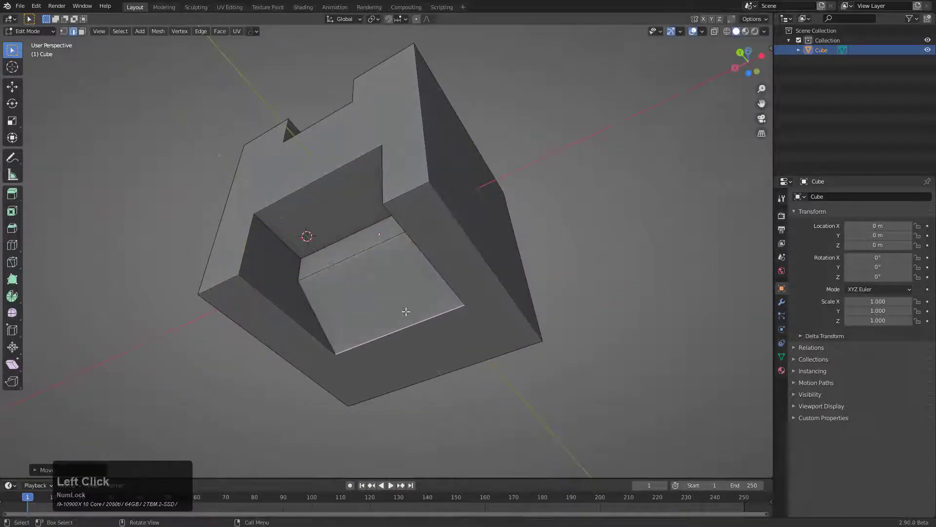
pyautogui.press('Tab')
pyautogui.press('Tab')
# Step: Bevel the two short bottom edges on either side of the pocket into multi-segment rounds
pyautogui.click(397, 201)
pyautogui.keyDown('shift'); pyautogui.click(228, 281); pyautogui.keyUp('shift')
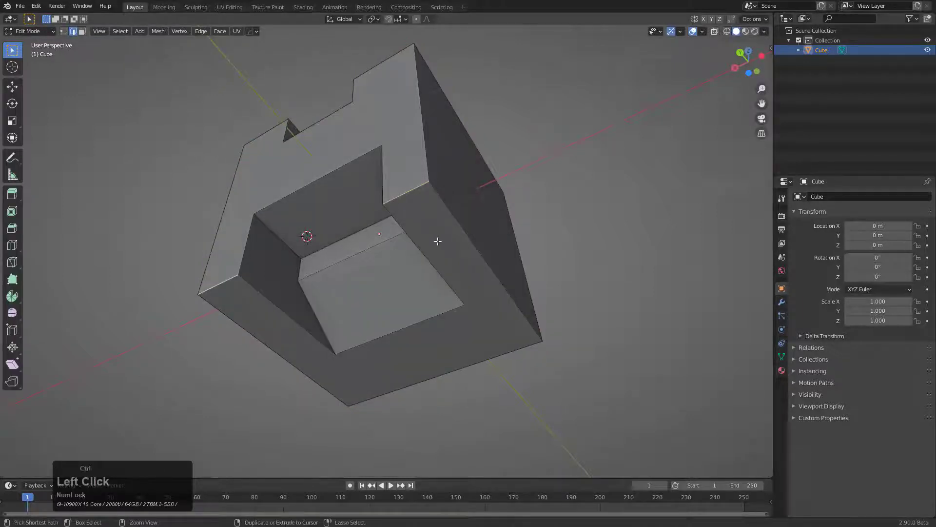
pyautogui.hotkey('ctrl', 'b')
pyautogui.scroll(6, 487, 266)
pyautogui.click(486, 262)
# Step: Bevel the two outer upper edges beside the front notch into multi-segment rounds
pyautogui.moveTo(487, 262); pyautogui.dragTo(405, 255, button='middle')
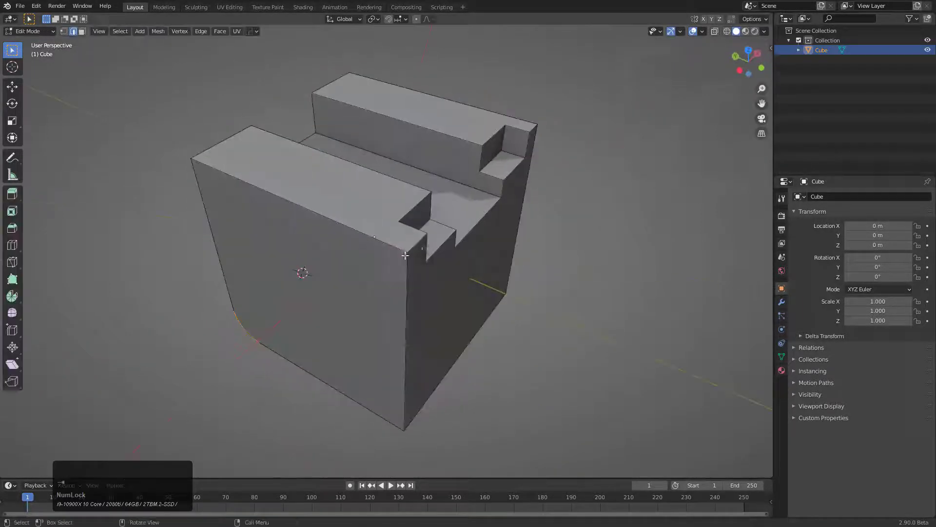
pyautogui.keyDown('shift'); pyautogui.click(534, 129); pyautogui.keyUp('shift')
pyautogui.hotkey('ctrl', 'b')
pyautogui.click(539, 252)
pyautogui.press('Tab')
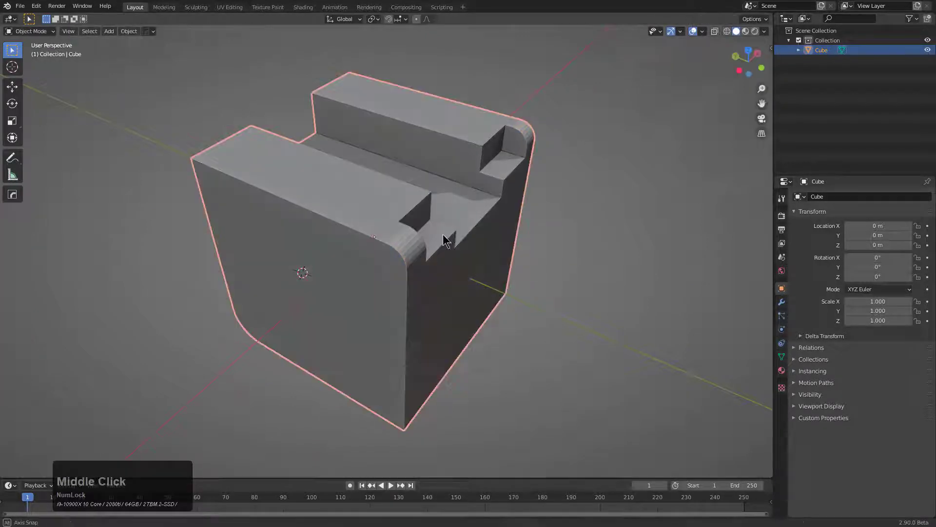
# Step: Move the back faces of both front notches along Y to lengthen the recesses
pyautogui.moveTo(444, 240); pyautogui.dragTo(390, 246, button='middle')
pyautogui.press('Tab')
pyautogui.press('3')
pyautogui.click(348, 256)
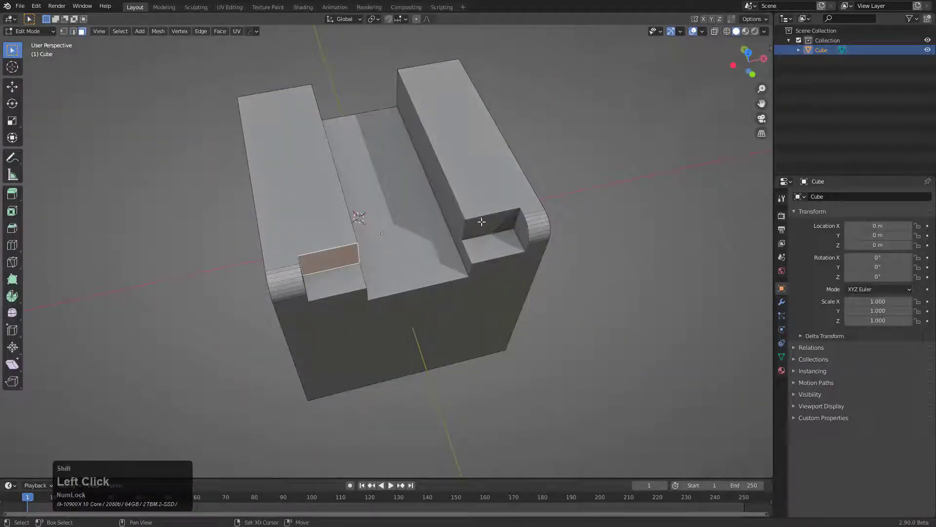
pyautogui.keyDown('shift'); pyautogui.click(481, 221); pyautogui.keyUp('shift')
pyautogui.press('g')
pyautogui.press('y')
pyautogui.click(468, 156)
# Step: Mirror the mesh across X from the negative X side using the mirror gizmo in Modifier&Apply mode
pyautogui.moveTo(468, 156); pyautogui.dragTo(383, 263, button='middle')
pyautogui.hotkey('alt', 'x')
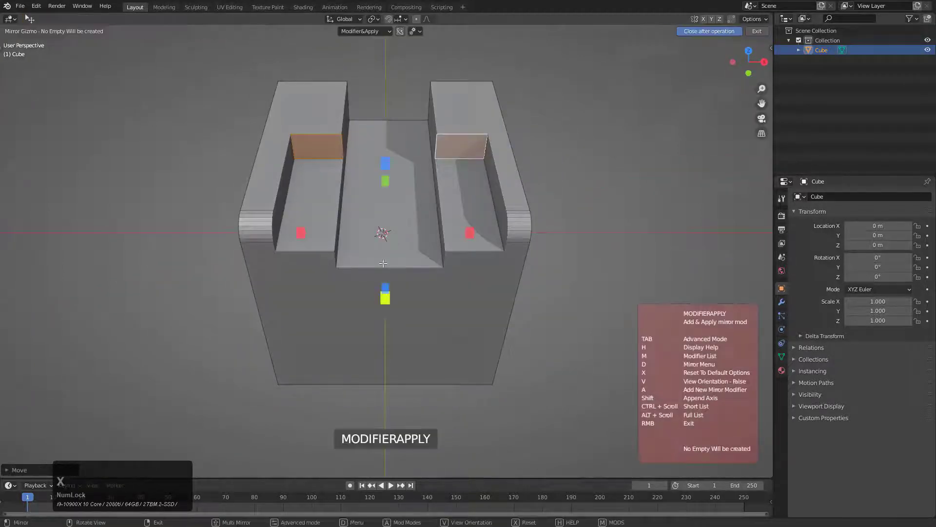
pyautogui.click(302, 235)
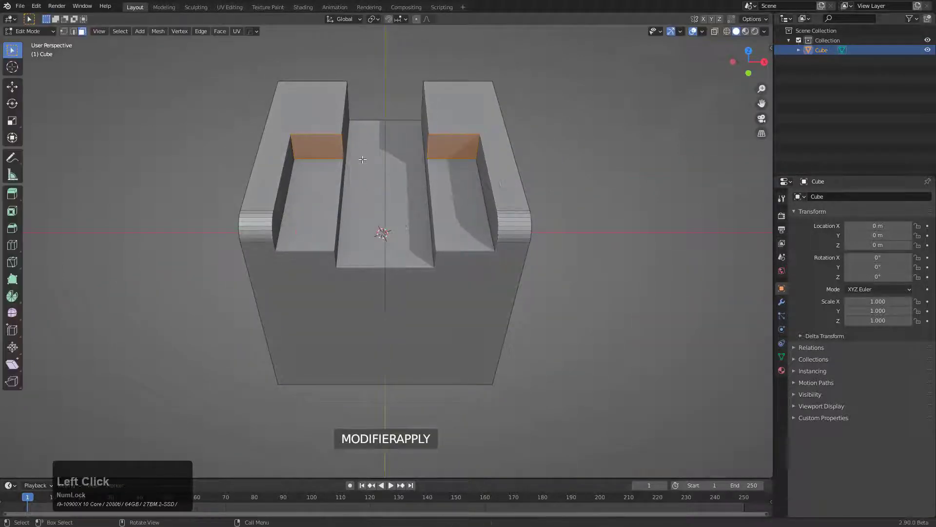
pyautogui.moveTo(362, 159); pyautogui.dragTo(384, 208, button='middle')
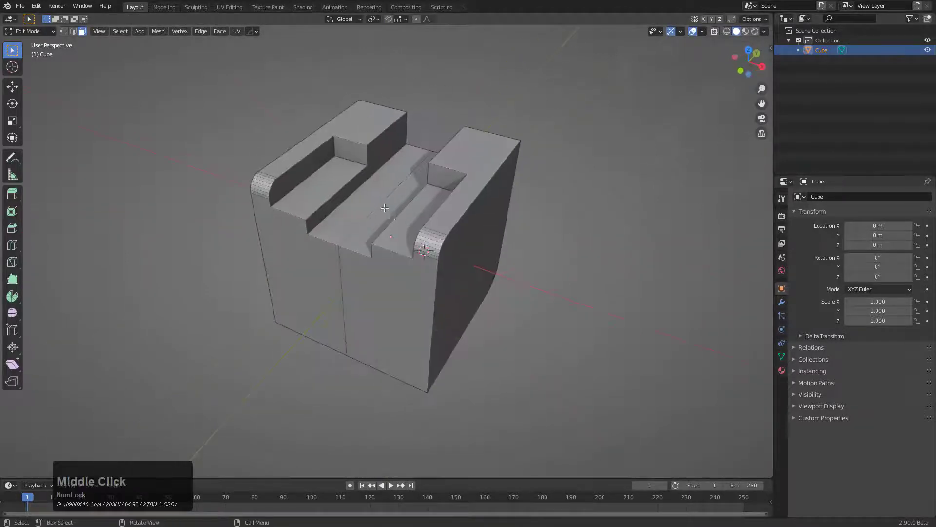
# Step: Turn on the Display Ngons/Tris selection option for the block in Object Mode
pyautogui.press('Tab')
pyautogui.press('q')
pyautogui.moveTo(387, 195)
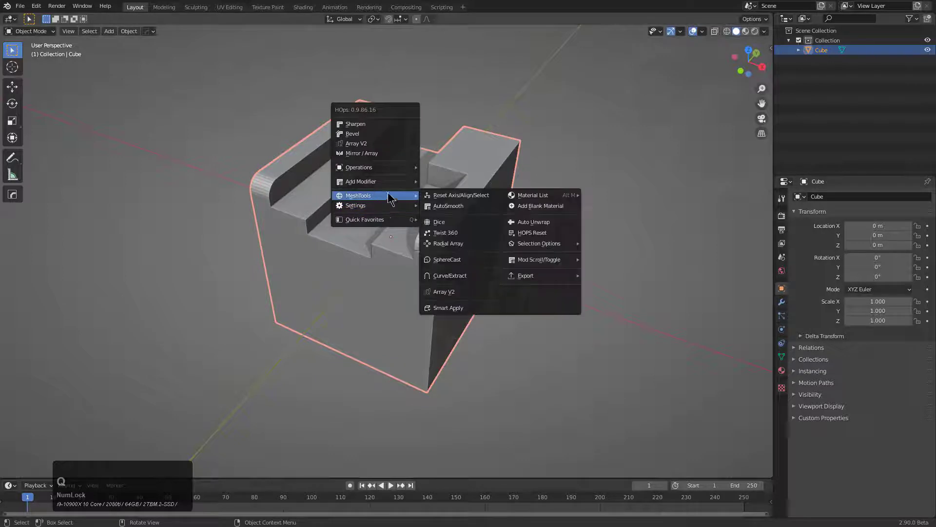
pyautogui.moveTo(558, 249)
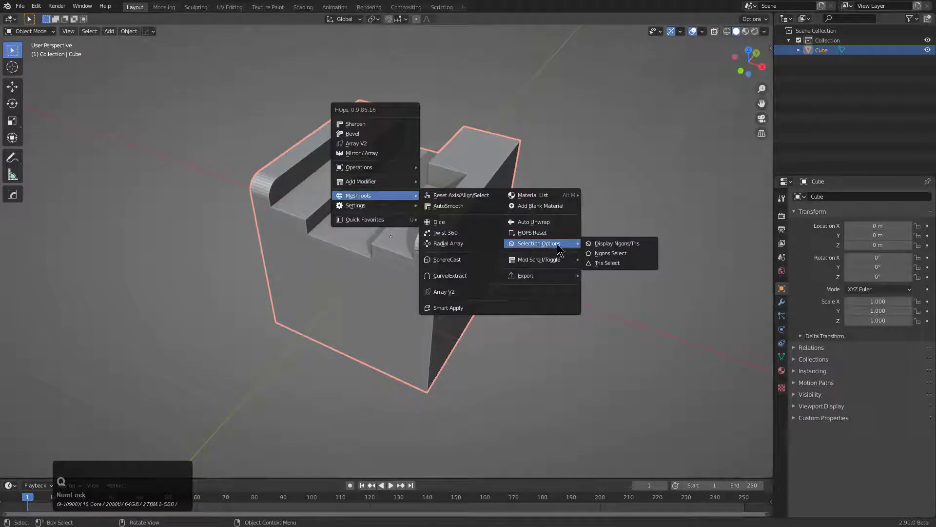
pyautogui.click(613, 244)
# Step: Undo the trial connection and join the two end vertices of the side face's upper rounded corner with an edge
pyautogui.moveTo(478, 247); pyautogui.dragTo(373, 234, button='middle')
pyautogui.scroll(3, 423, 223)
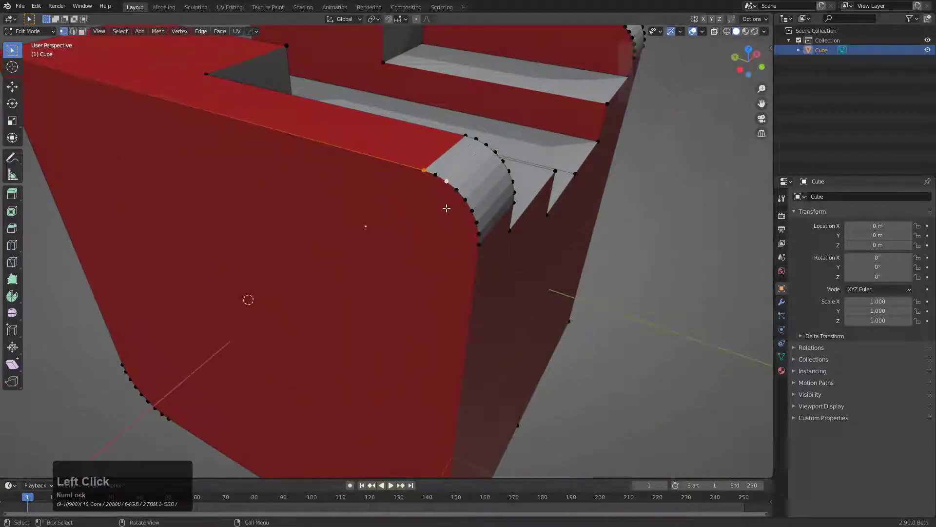
pyautogui.scroll(2, 462, 192)
pyautogui.keyDown('shift'); pyautogui.moveTo(462, 192); pyautogui.dragTo(428, 262, button='middle'); pyautogui.keyUp('shift')
pyautogui.hotkey('ctrl', 'z')
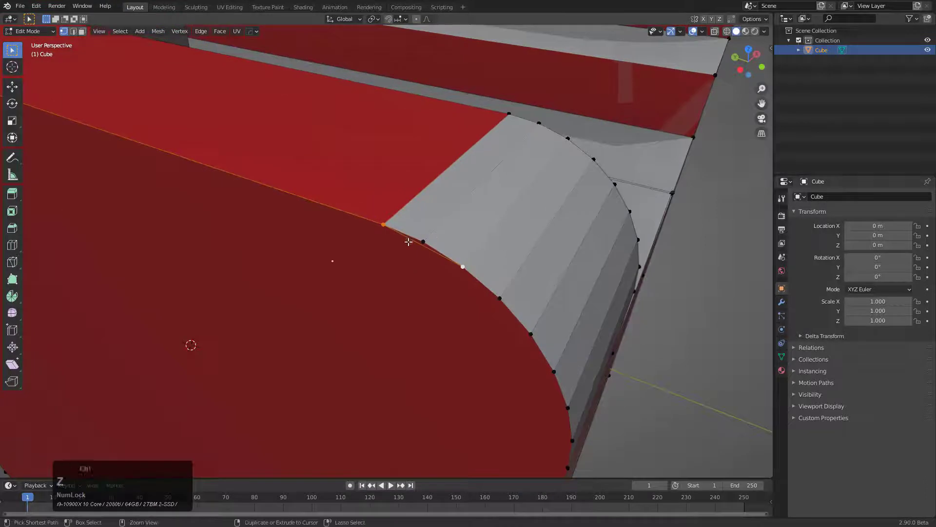
pyautogui.keyDown('shift'); pyautogui.moveTo(450, 316); pyautogui.dragTo(498, 270, button='middle'); pyautogui.keyUp('shift')
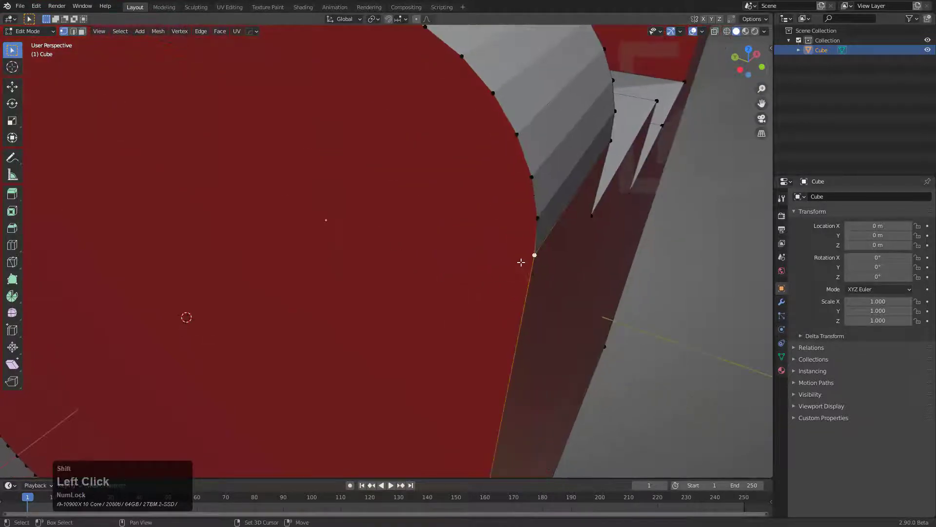
pyautogui.scroll(-2, 521, 261)
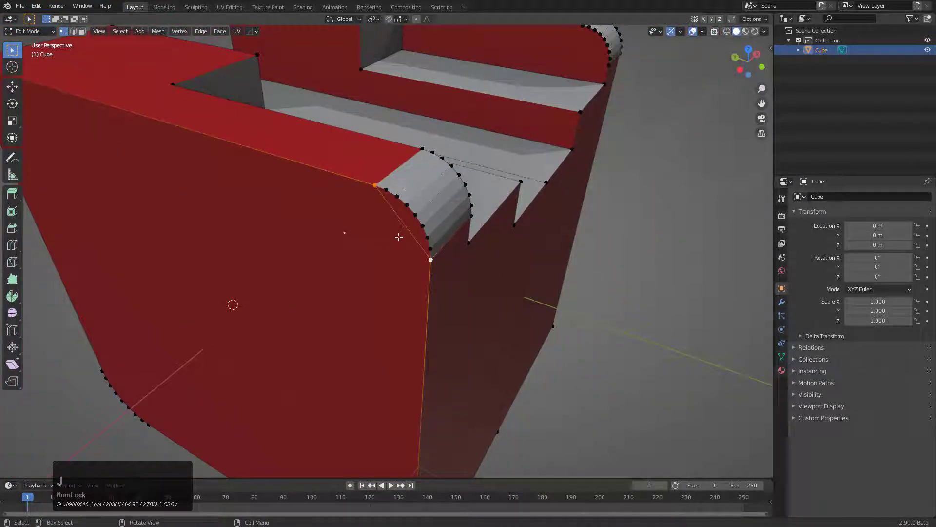
# Step: Connect the two end vertices of the side face's lower rounded corner
pyautogui.moveTo(399, 235); pyautogui.dragTo(178, 330, button='middle')
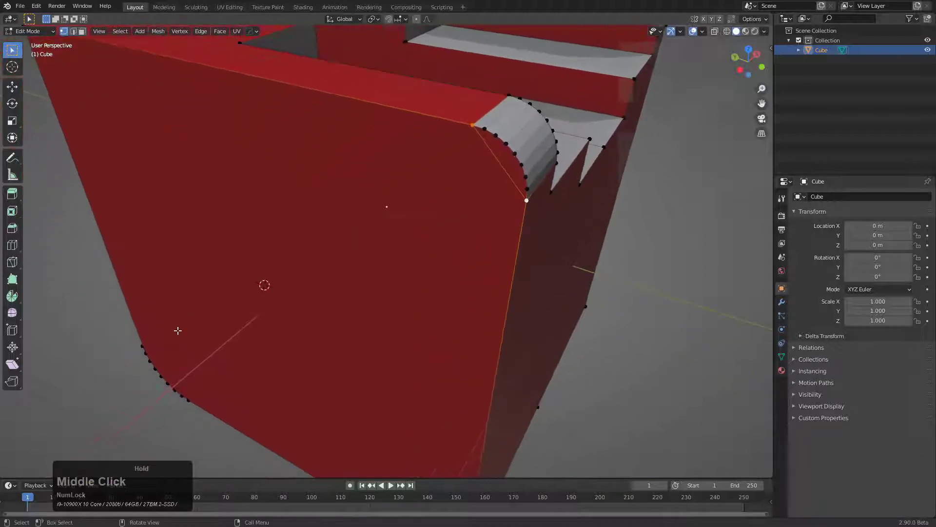
pyautogui.click(148, 340)
pyautogui.keyDown('shift'); pyautogui.click(188, 400); pyautogui.keyUp('shift')
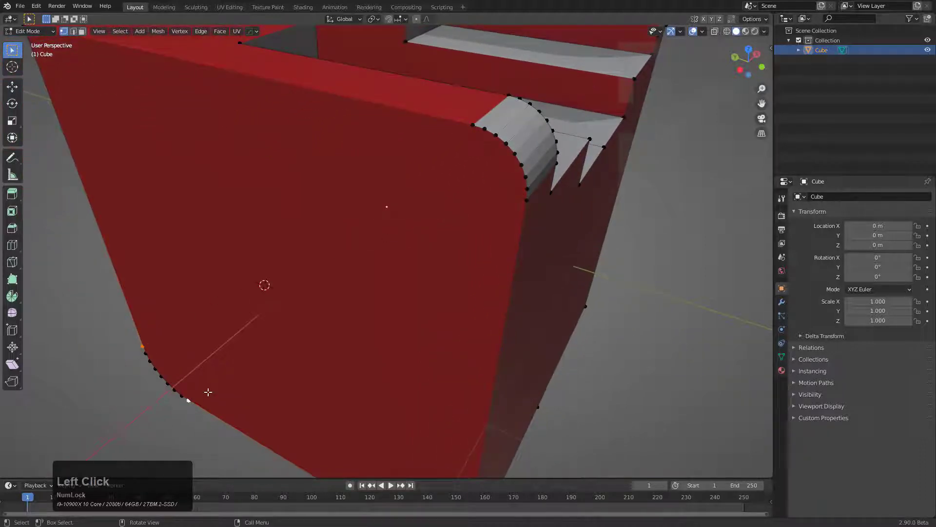
# Step: Connect the middle vertices of the lower and upper rounded corners with a diagonal edge across the side face
pyautogui.click(162, 378)
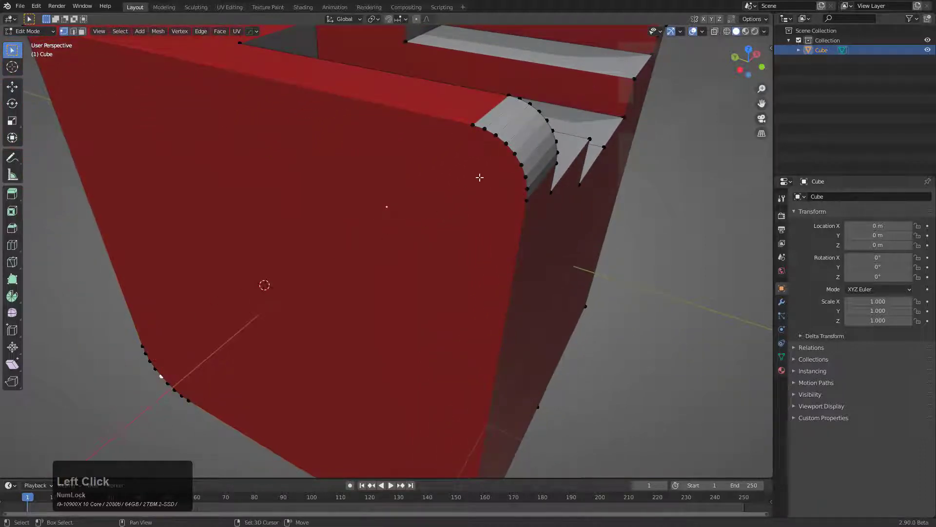
pyautogui.keyDown('shift'); pyautogui.click(514, 152); pyautogui.keyUp('shift')
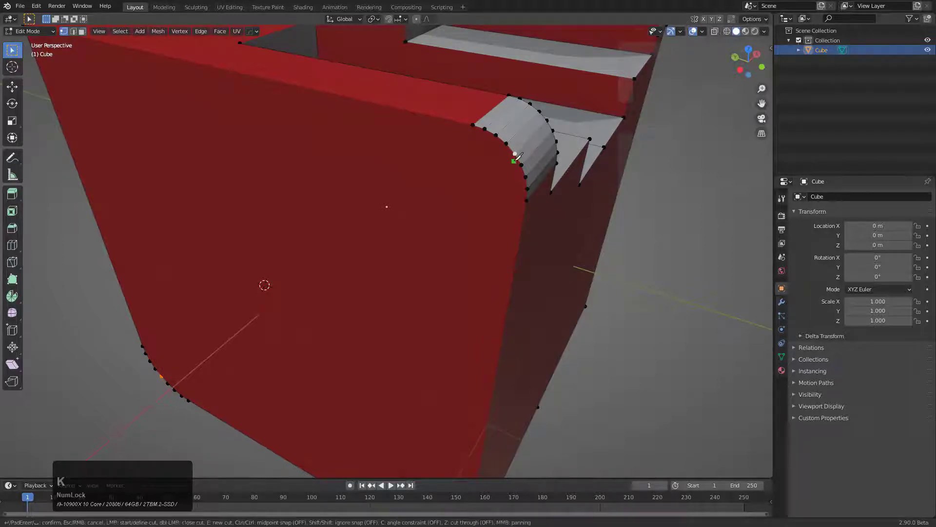
pyautogui.press('j')
# Step: Connect the diagonal's crossing vertex at the upper corner to two neighbouring vertices on the rounded edge
pyautogui.scroll(6, 545, 177)
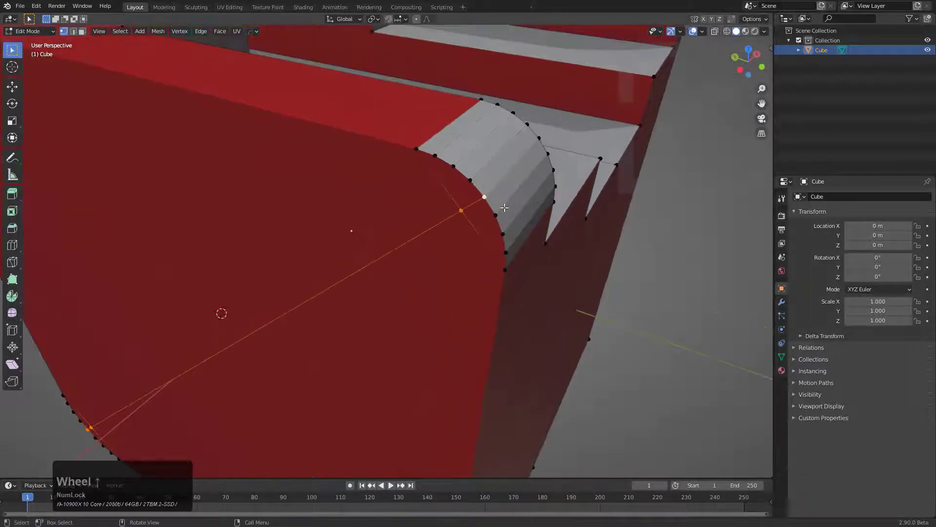
pyautogui.click(538, 173)
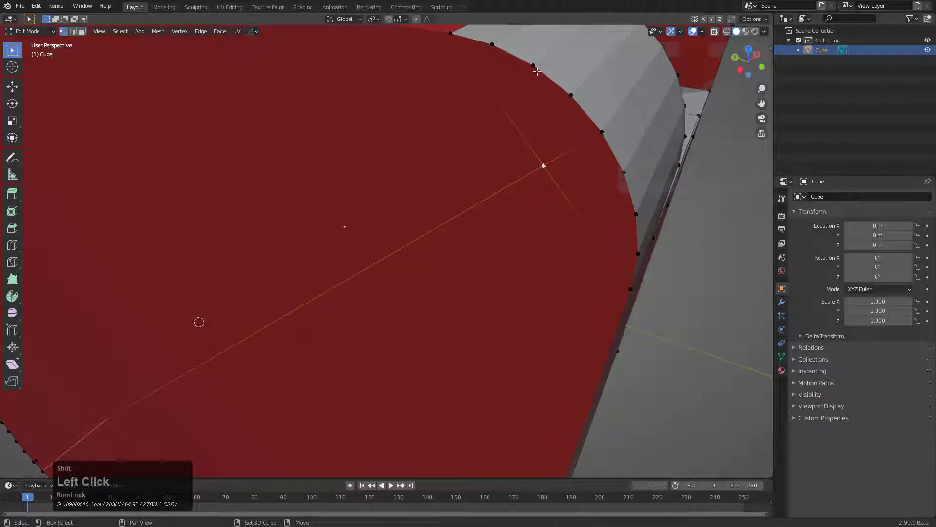
pyautogui.press('j')
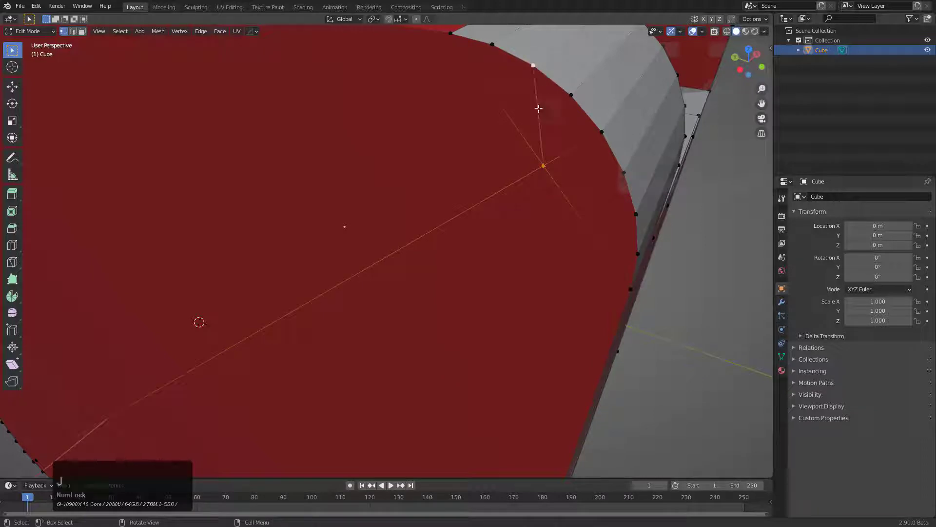
pyautogui.keyDown('shift'); pyautogui.click(496, 54); pyautogui.keyUp('shift')
pyautogui.press('j')
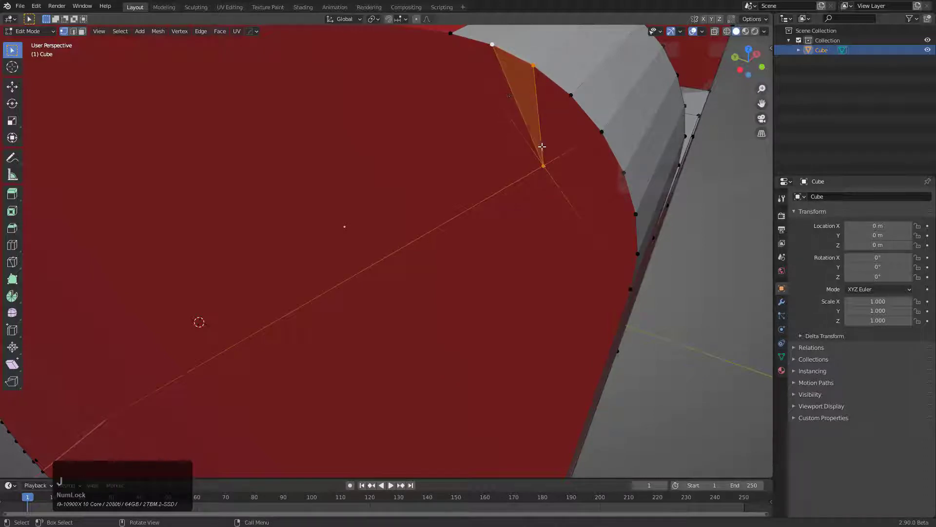
# Step: Leave mesh editing and switch the ngon/tri display off and on again to refresh the cube's face colouring
pyautogui.scroll(-2, 542, 146)
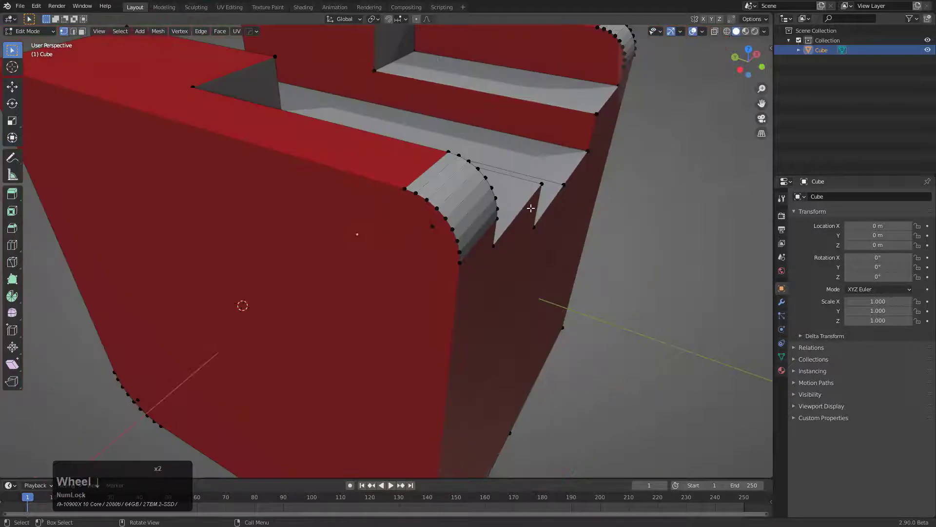
pyautogui.press('Tab')
pyautogui.press('q')
pyautogui.moveTo(487, 209)
pyautogui.moveTo(682, 256)
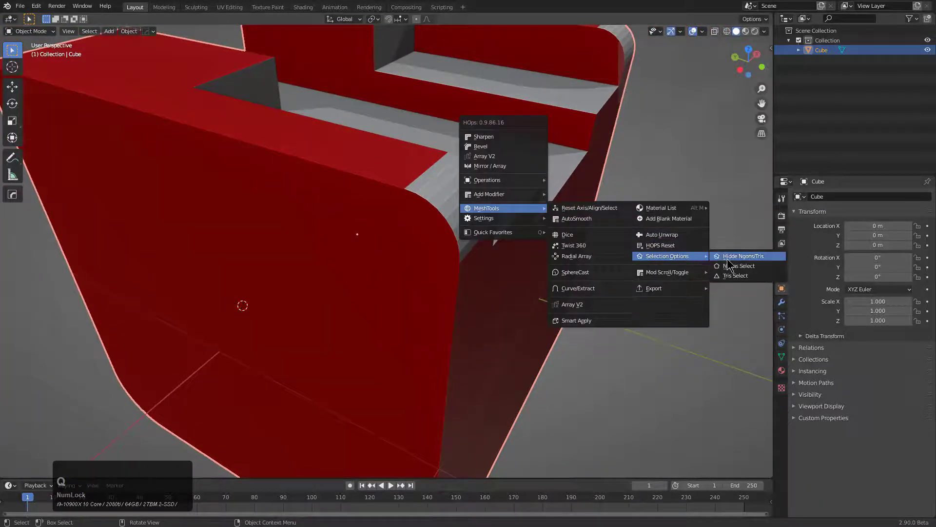
pyautogui.click(730, 257)
pyautogui.press('q')
pyautogui.moveTo(438, 217)
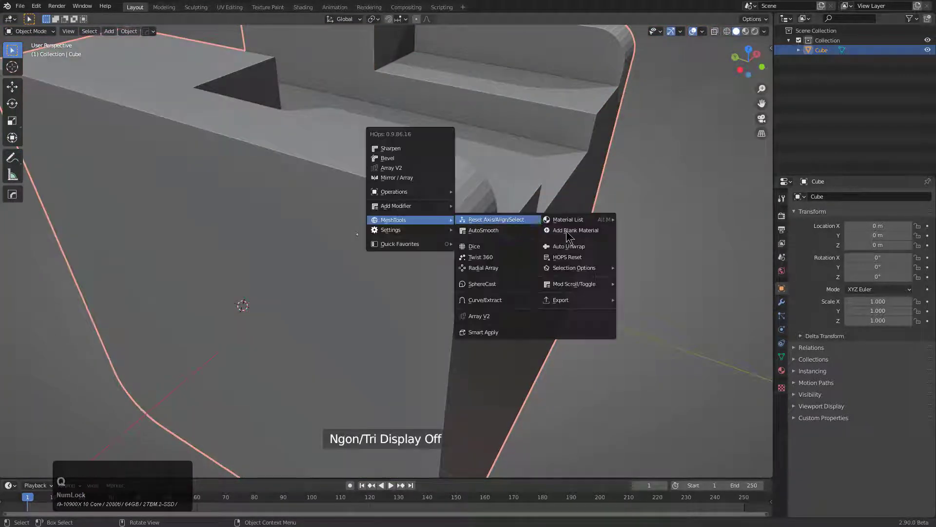
pyautogui.moveTo(585, 266)
pyautogui.click(656, 273)
# Step: Examine the ngon, triangle and quad colouring around the side face's upper rounded corner and across the whole block
pyautogui.moveTo(449, 254); pyautogui.dragTo(444, 245, button='middle')
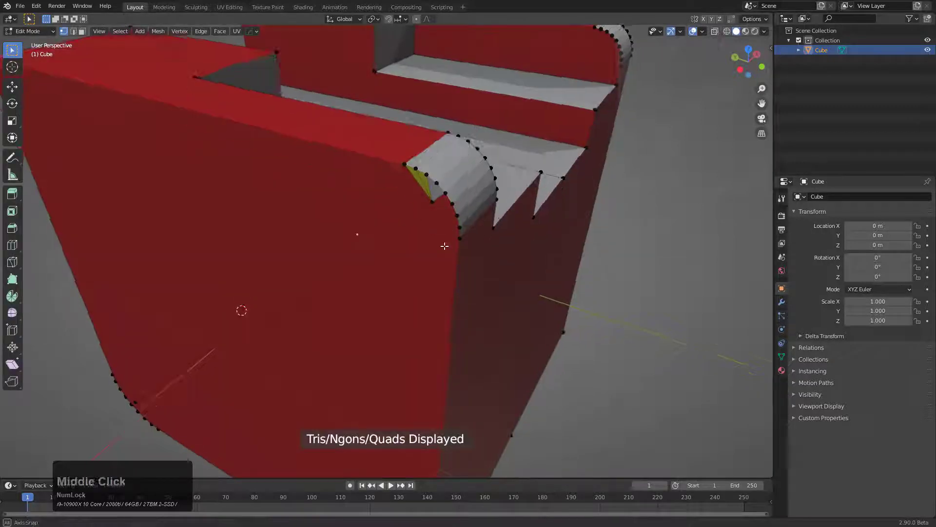
pyautogui.scroll(2, 458, 167)
pyautogui.keyDown('shift'); pyautogui.moveTo(458, 167); pyautogui.dragTo(445, 211, button='middle'); pyautogui.keyUp('shift')
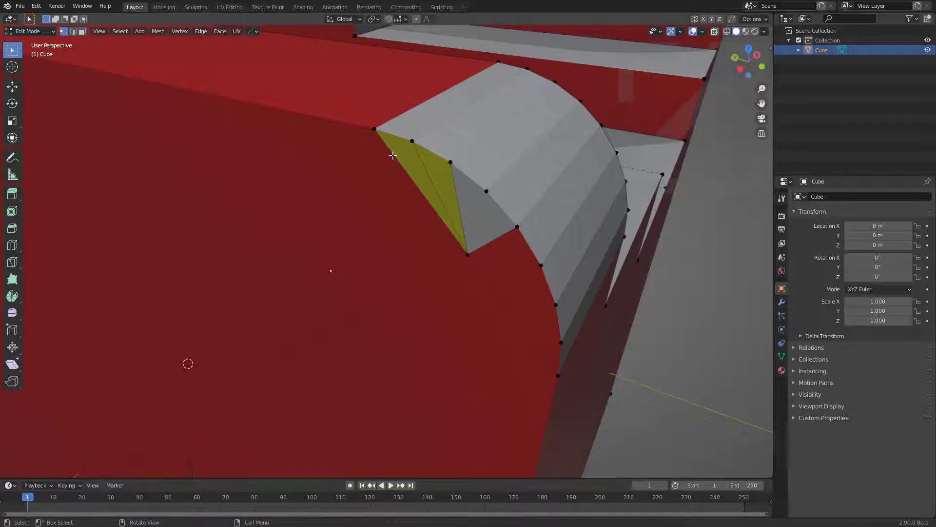
pyautogui.scroll(-5, 417, 164)
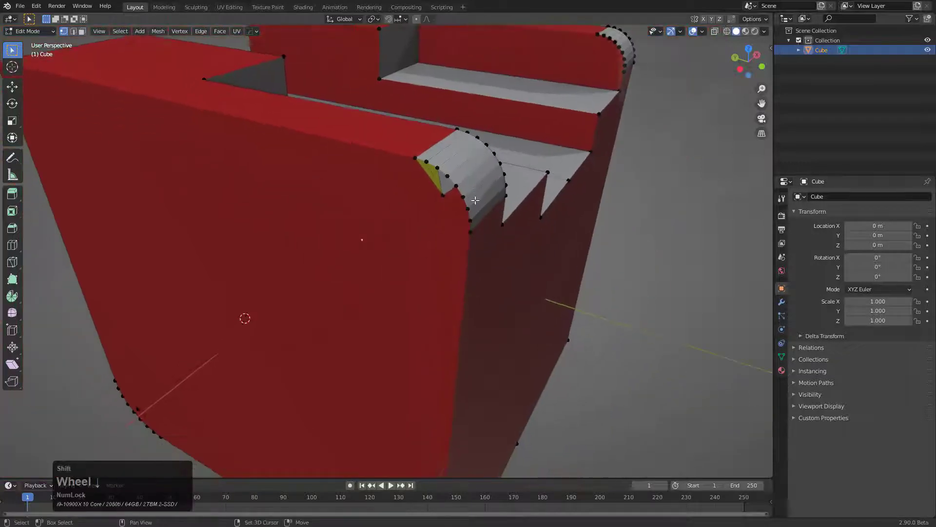
pyautogui.moveTo(422, 217); pyautogui.dragTo(372, 262, button='middle')
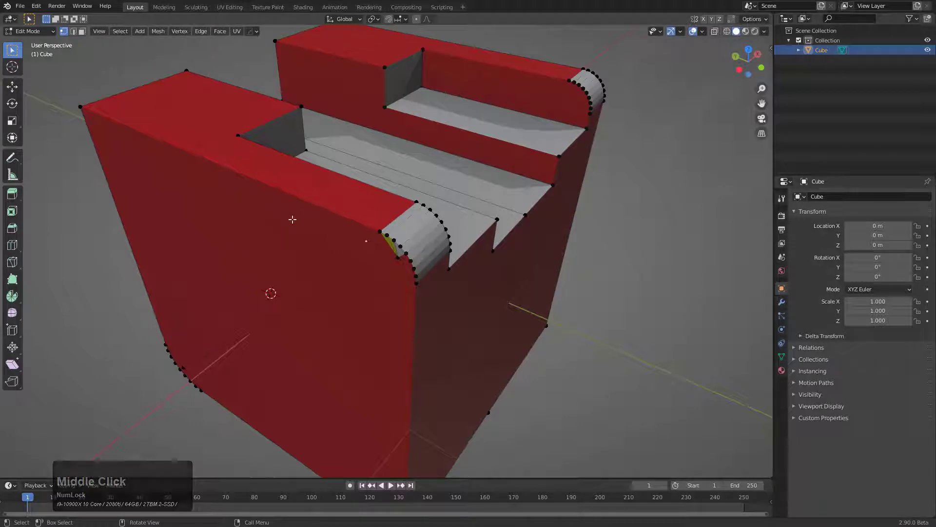
pyautogui.scroll(-2, 242, 184)
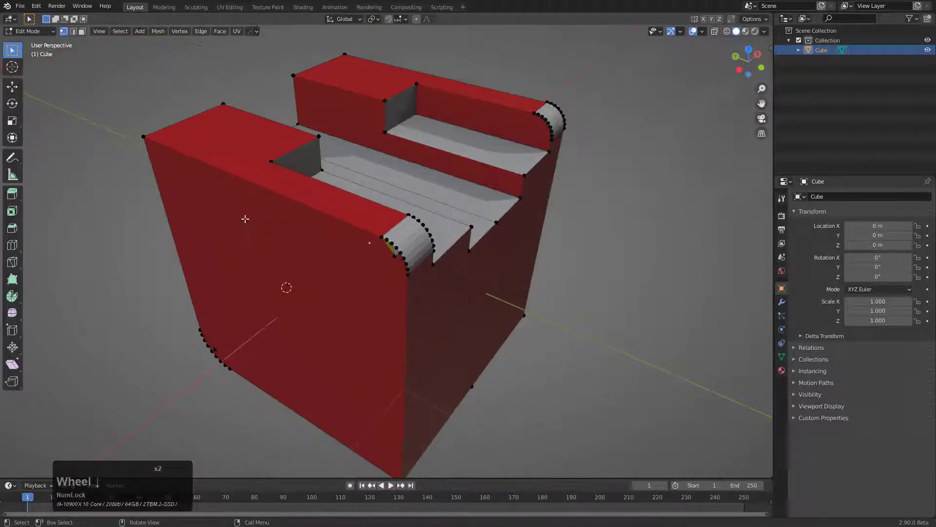
pyautogui.moveTo(489, 322); pyautogui.dragTo(419, 290, button='middle')
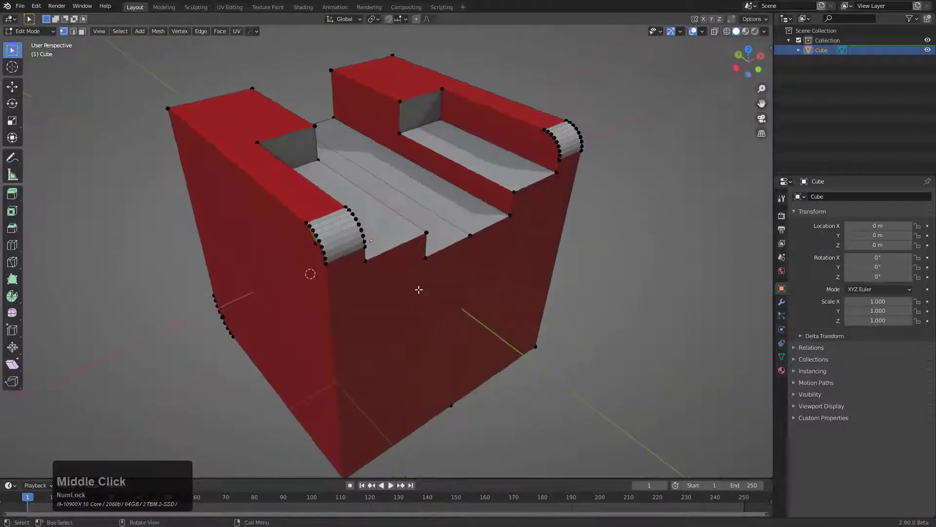
pyautogui.scroll(3, 375, 239)
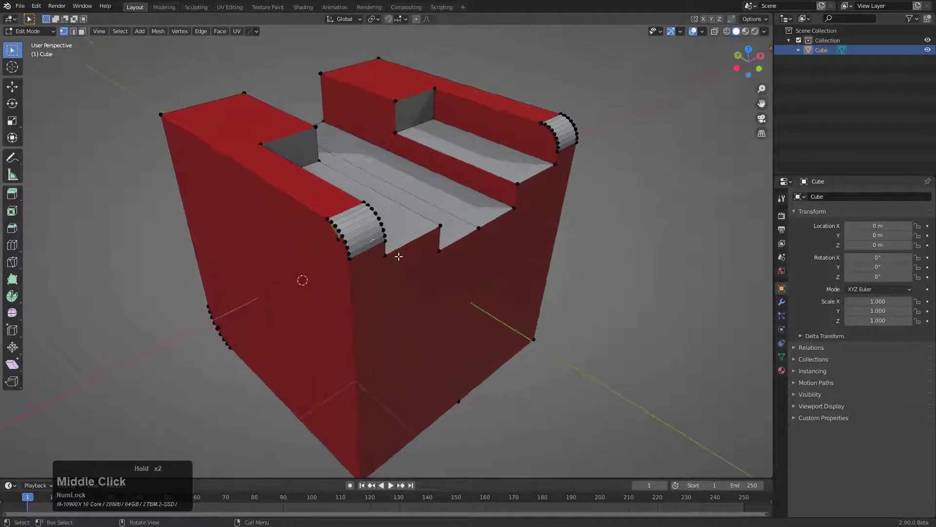
# Step: Slide the diagonal's crossing vertex near the side face's upper rounded corner along the diagonal towards the face's middle
pyautogui.moveTo(375, 239); pyautogui.dragTo(370, 241, button='middle')
pyautogui.scroll(3, 403, 224)
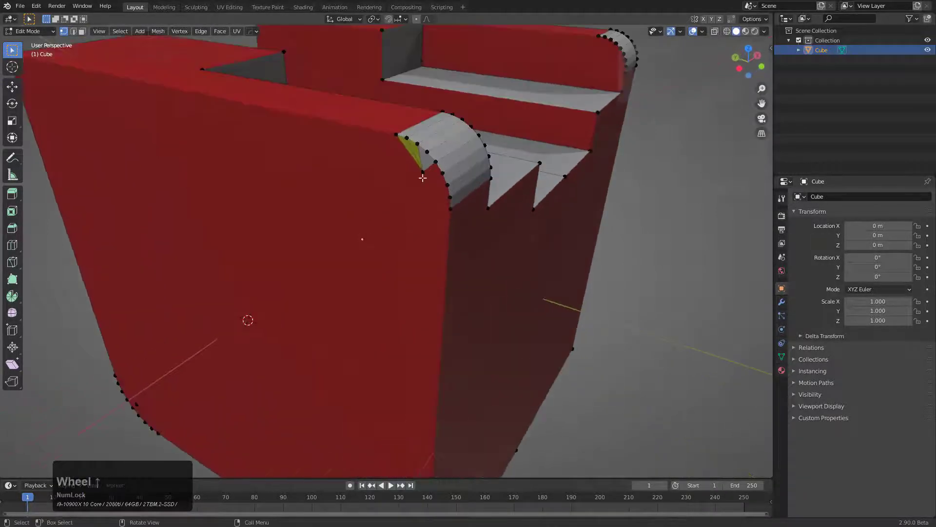
pyautogui.click(425, 173)
pyautogui.press('g')
pyautogui.press('g')
pyautogui.click(416, 190)
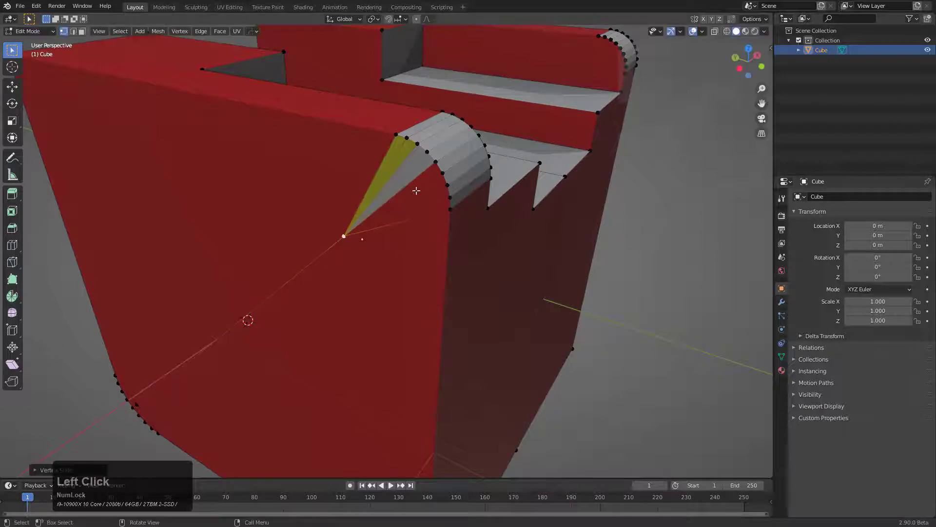
# Step: Return to Object Mode and turn off the ngon/tri display on the cube
pyautogui.press('Tab')
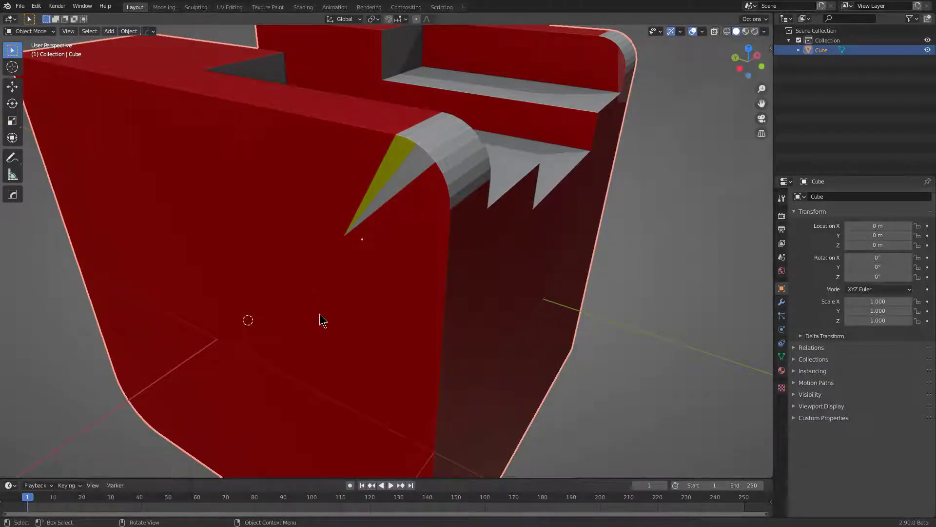
pyautogui.scroll(1, 320, 313)
pyautogui.scroll(-2, 461, 248)
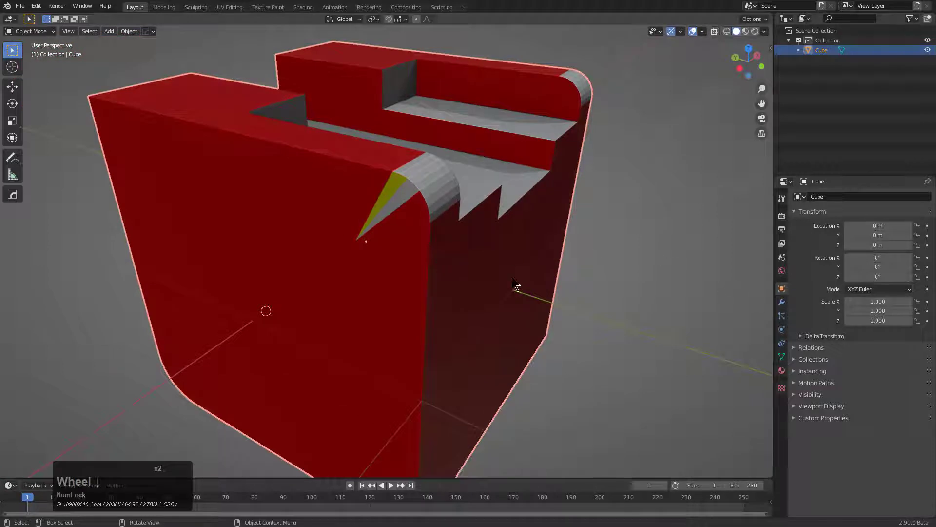
pyautogui.press('q')
pyautogui.moveTo(512, 277)
pyautogui.moveTo(673, 325)
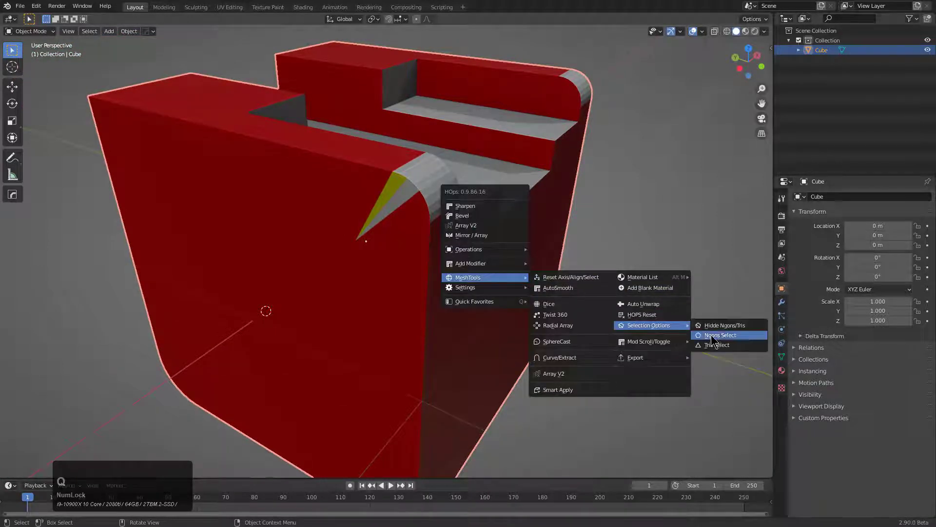
pyautogui.click(713, 336)
# Step: Add a Triangulate modifier to the cube with a minimum of 5 vertices
pyautogui.press('q')
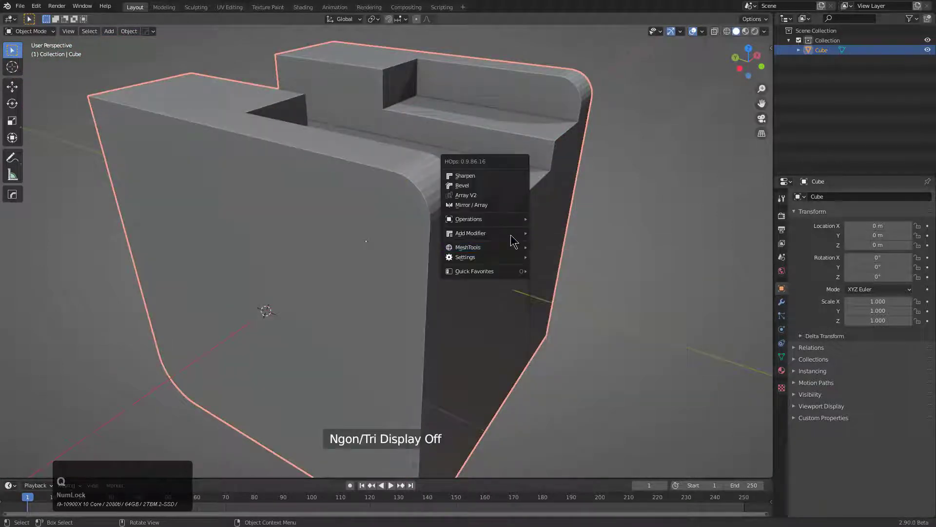
pyautogui.moveTo(512, 234)
pyautogui.click(639, 295)
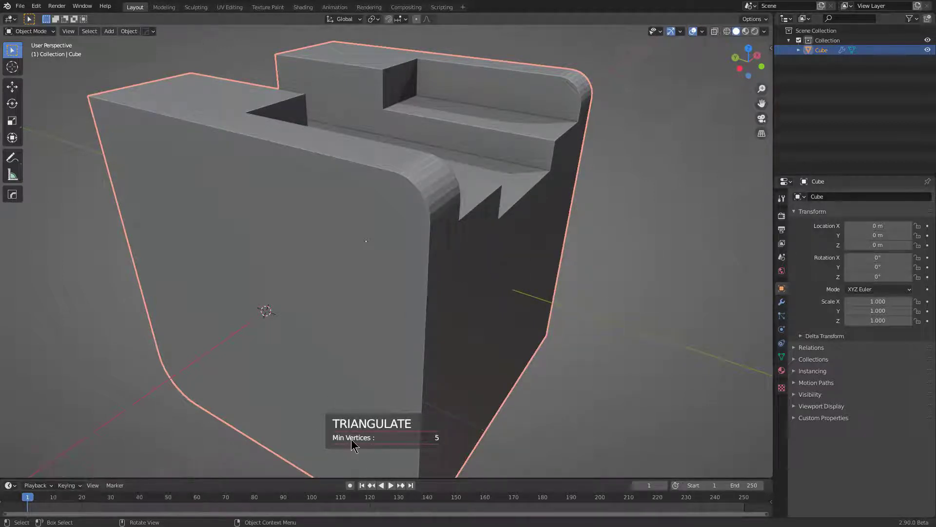
pyautogui.click(527, 163)
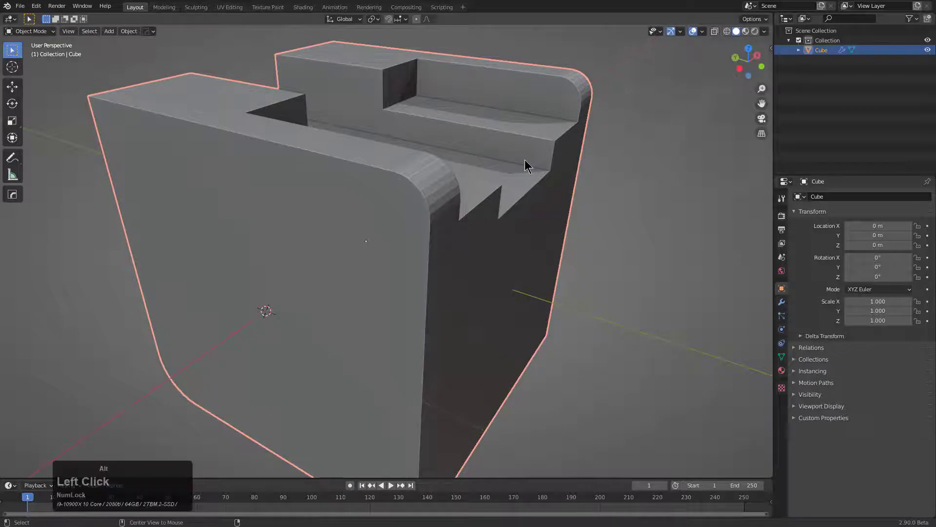
# Step: Turn on the wireframe display for the cube and inspect the triangulation around the rounded corner
pyautogui.press('v')
pyautogui.click(510, 86)
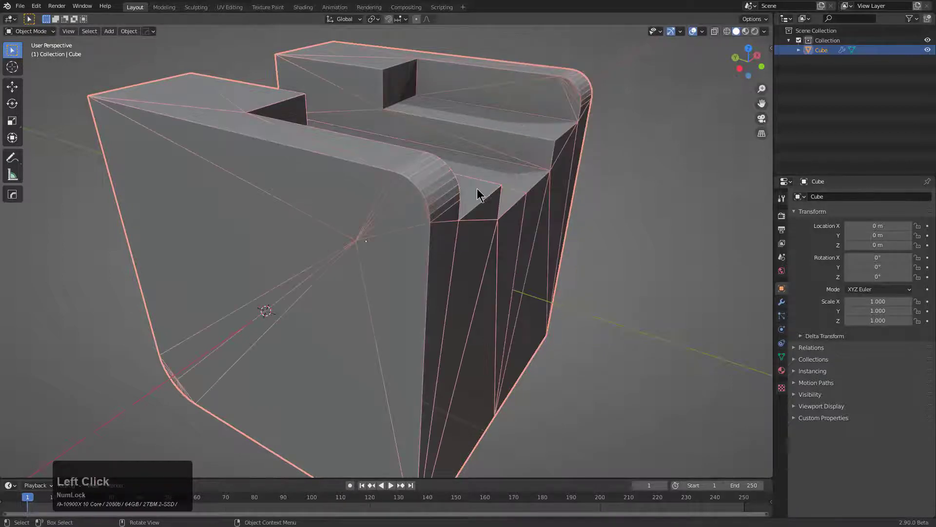
pyautogui.moveTo(477, 195); pyautogui.dragTo(284, 230, button='middle')
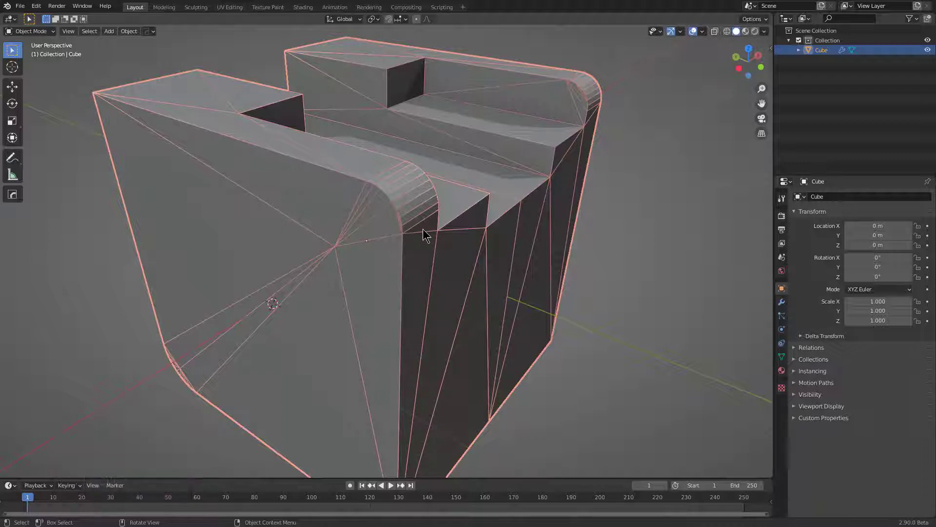
pyautogui.scroll(3, 441, 220)
pyautogui.moveTo(445, 213); pyautogui.dragTo(456, 221, button='middle')
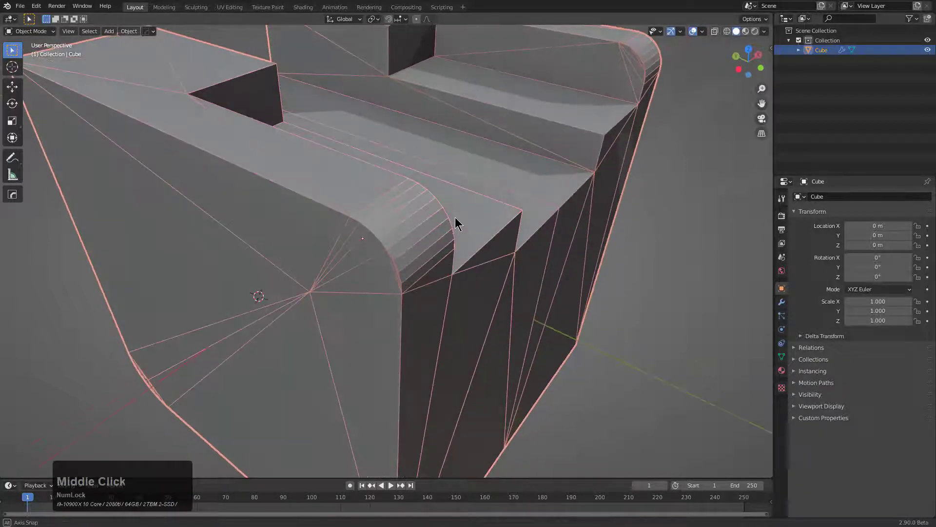
pyautogui.scroll(-1, 456, 219)
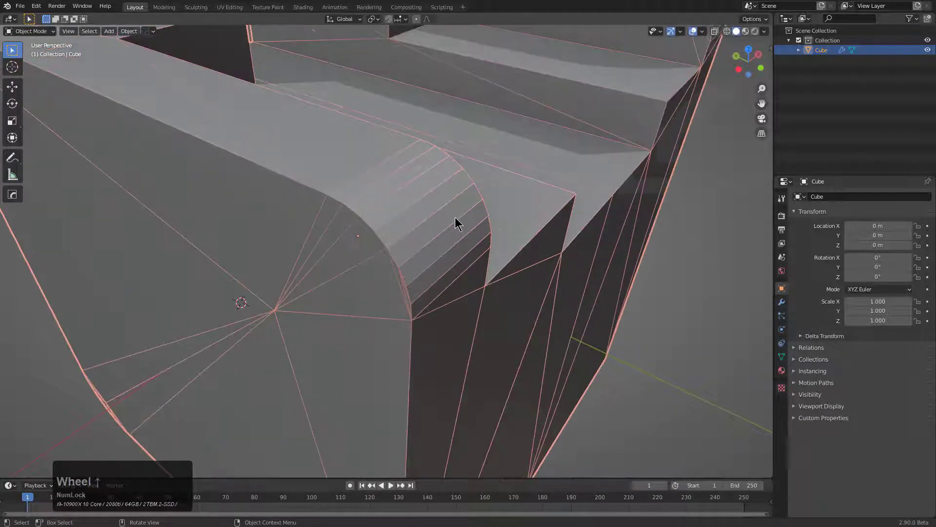
# Step: Add a Hard Ops conversion bevel about 0.05 wide with 2 segments and profile 1.00, and move it above Triangulate
pyautogui.scroll(2, 455, 217)
pyautogui.press('q')
pyautogui.click(441, 177)
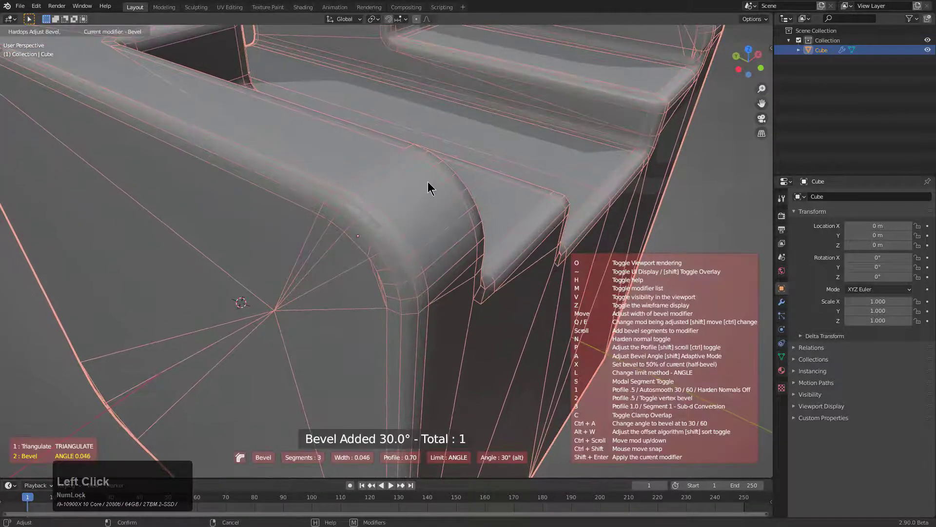
pyautogui.press('3')
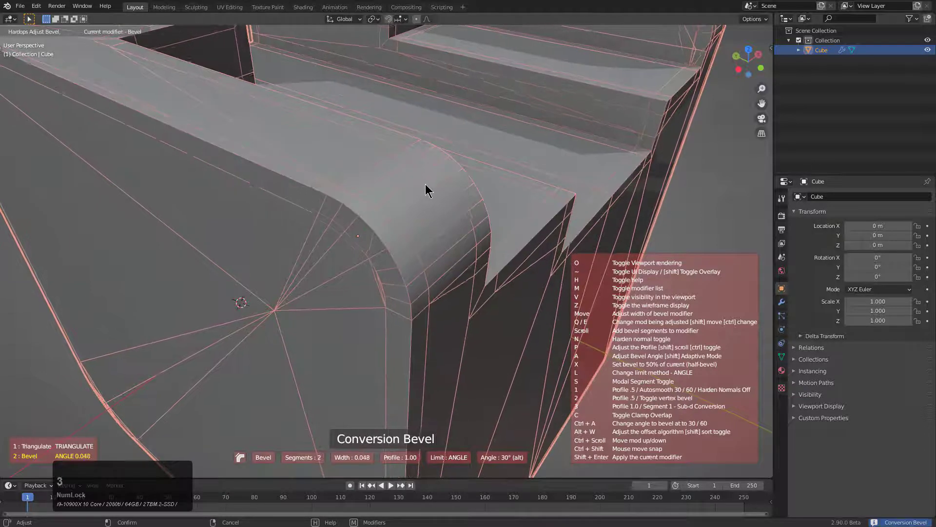
pyautogui.keyDown('ctrl'); pyautogui.scroll(1, 426, 185); pyautogui.keyUp('ctrl')
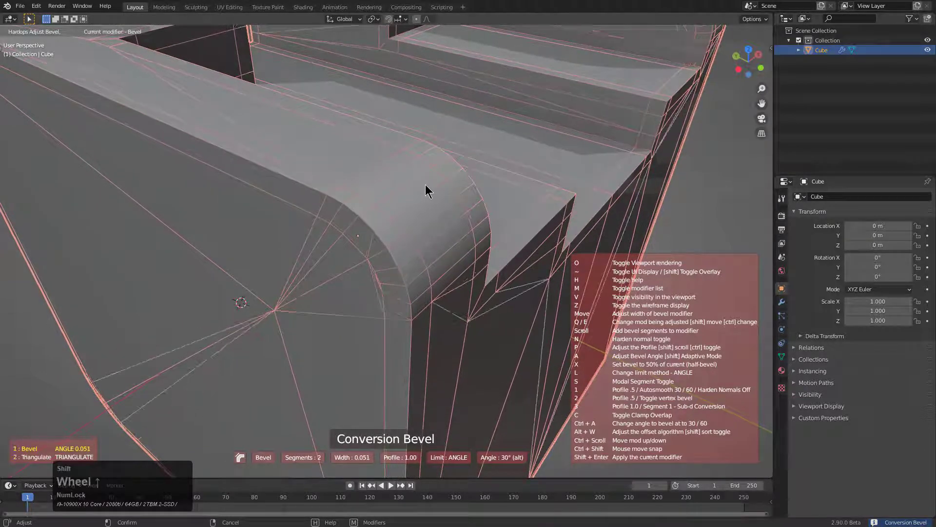
pyautogui.click(432, 186)
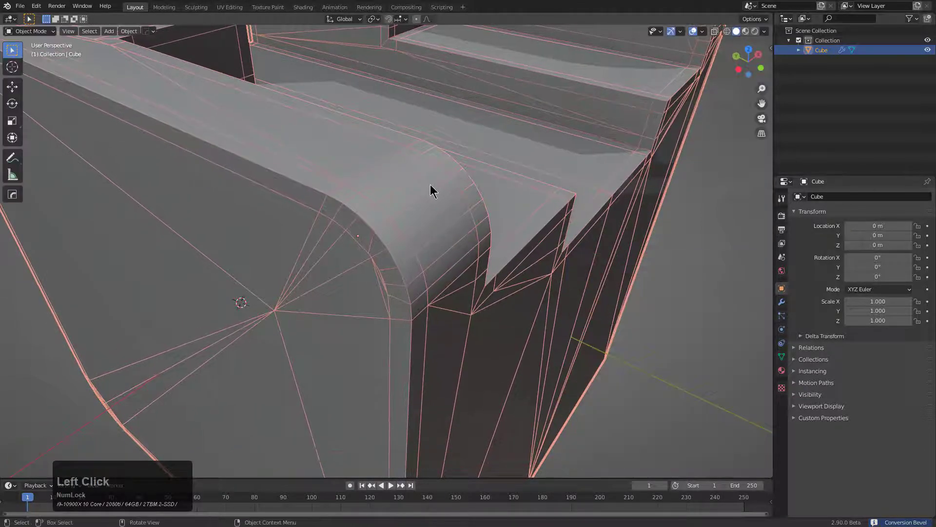
# Step: Apply the cube's modifiers with Visual Geometry to Mesh and check the resulting vertices in Edit Mode
pyautogui.moveTo(430, 190); pyautogui.dragTo(238, 112, button='middle')
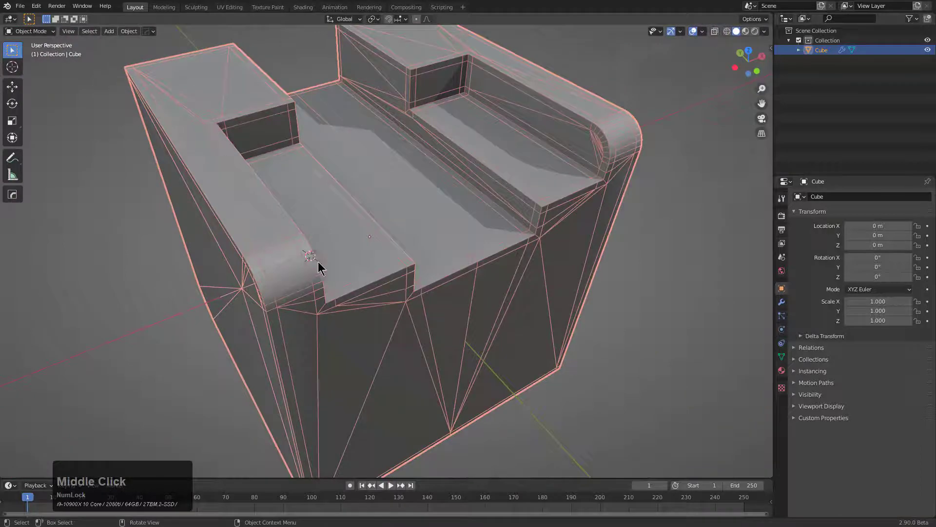
pyautogui.moveTo(318, 267); pyautogui.dragTo(484, 250, button='middle')
pyautogui.hotkey('ctrl', 'a')
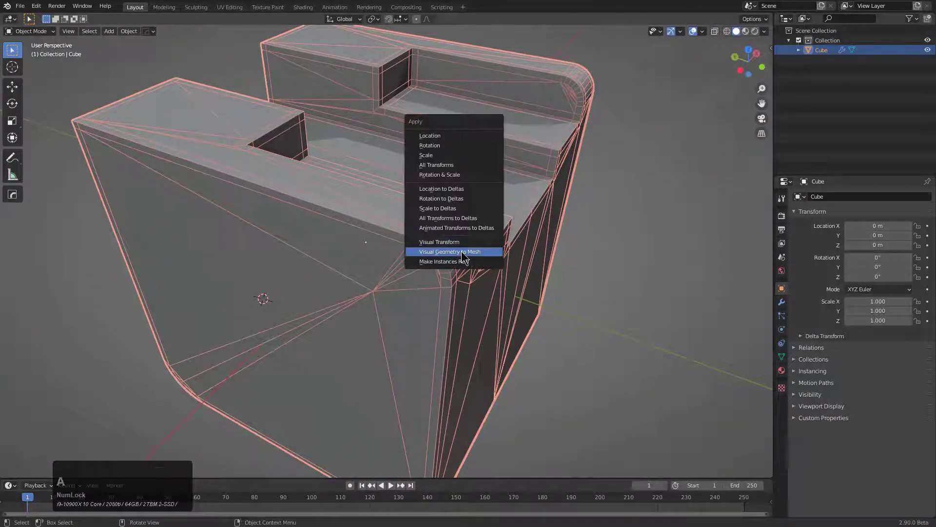
pyautogui.click(462, 256)
pyautogui.press('Tab')
pyautogui.press('a')
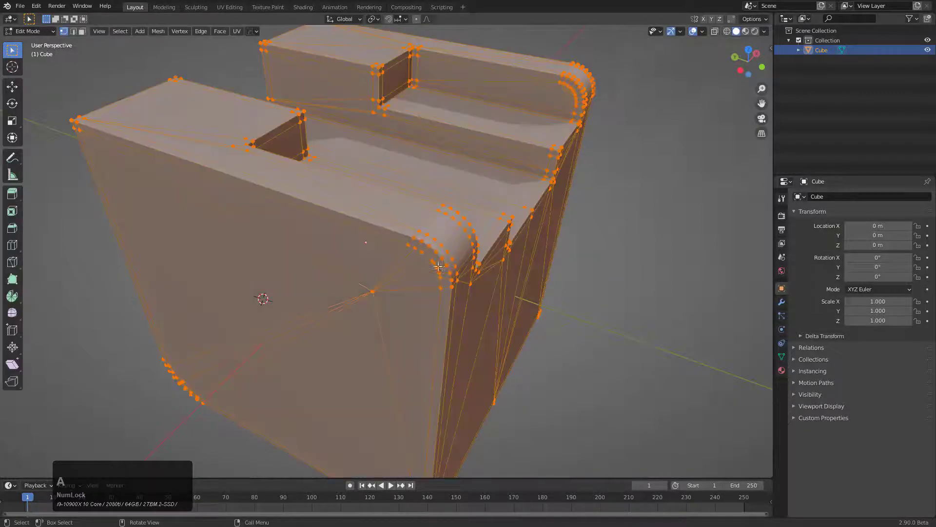
pyautogui.press('Tab')
# Step: Turn the ngon/tri display back on, deselect everything and examine the beveled mesh's triangulated faces
pyautogui.moveTo(486, 284); pyautogui.dragTo(475, 272, button='middle')
pyautogui.press('q')
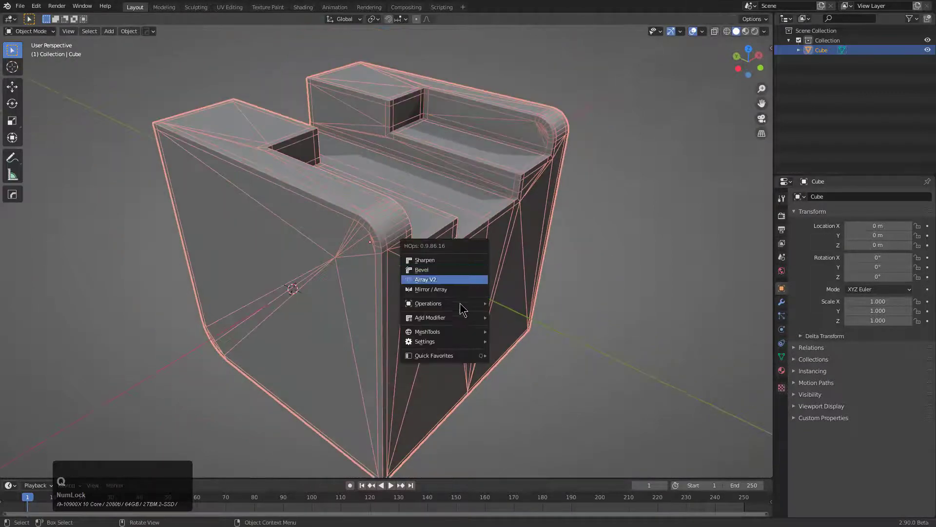
pyautogui.moveTo(455, 324)
pyautogui.moveTo(631, 379)
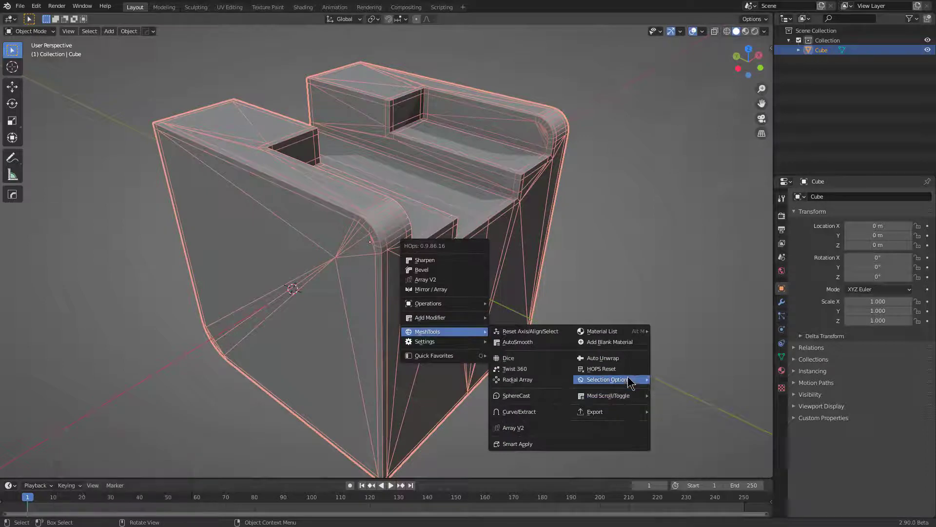
pyautogui.click(680, 380)
pyautogui.moveTo(499, 290); pyautogui.dragTo(516, 291, button='middle')
pyautogui.scroll(2, 406, 207)
pyautogui.hotkey('alt', 'a')
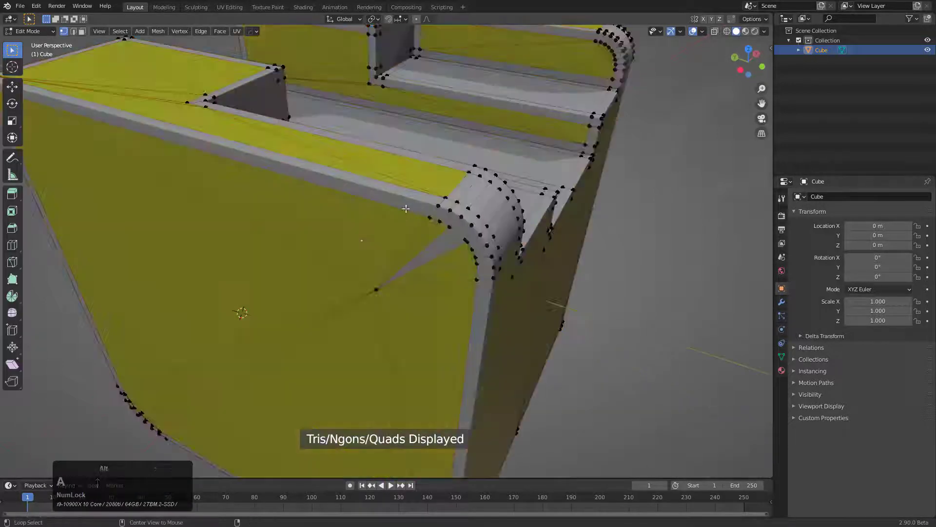
pyautogui.moveTo(477, 238); pyautogui.dragTo(437, 227, button='middle')
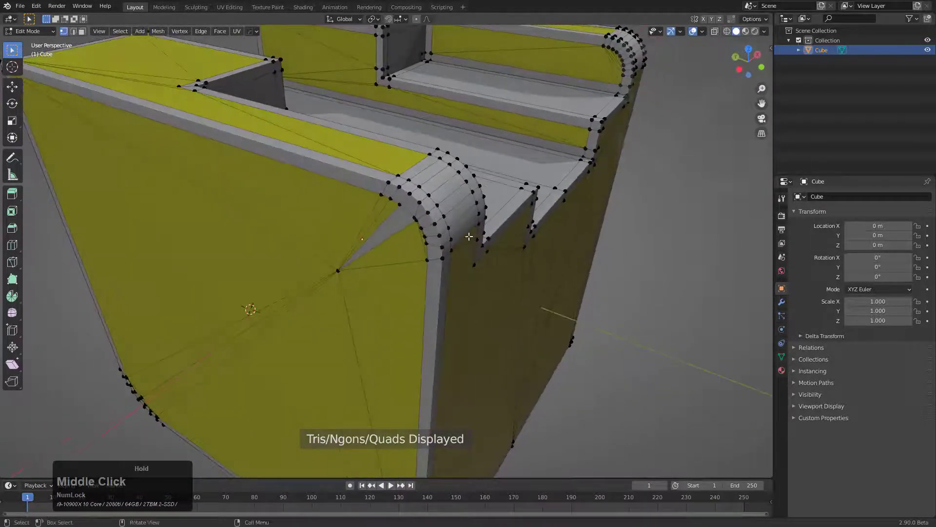
pyautogui.scroll(-1, 434, 225)
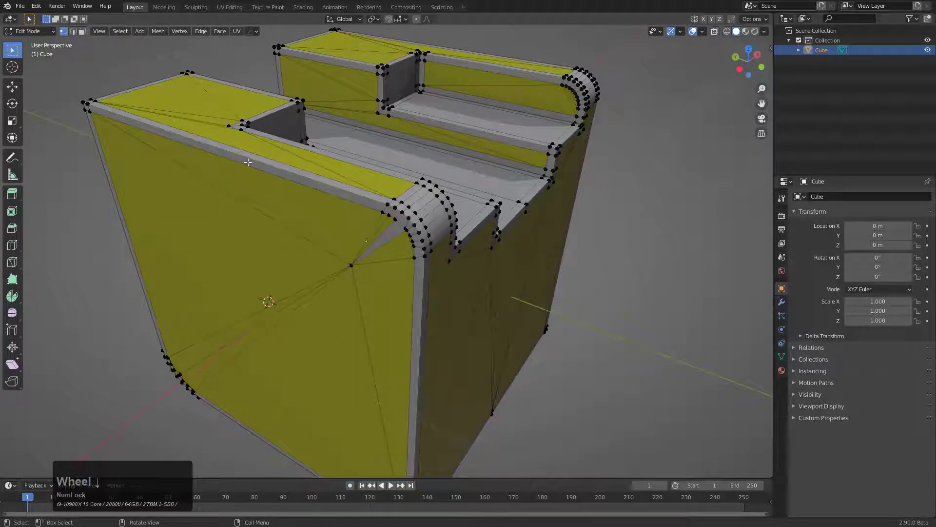
pyautogui.moveTo(376, 200); pyautogui.dragTo(384, 209, button='middle')
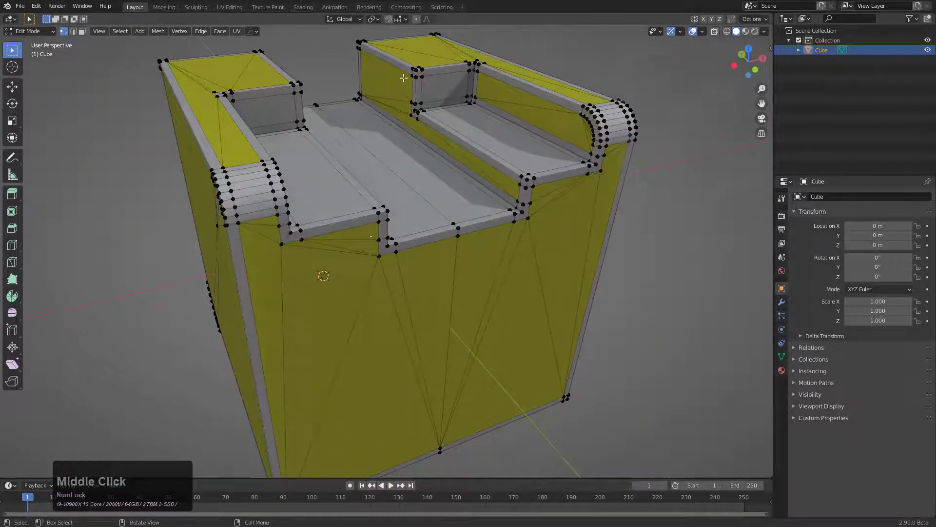
# Step: Add a Subdivision modifier at viewport level 1 to the beveled cube in Object Mode and apply it
pyautogui.moveTo(474, 123); pyautogui.dragTo(406, 146, button='middle')
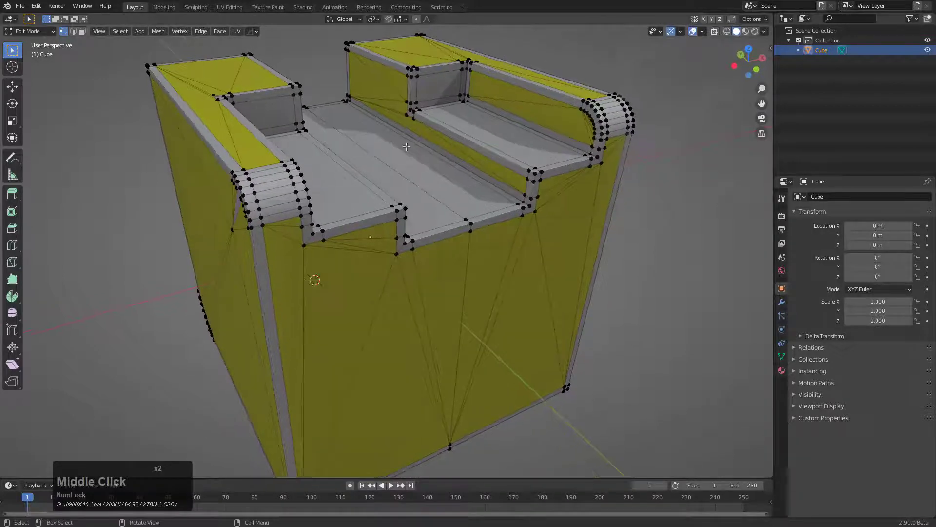
pyautogui.moveTo(372, 213); pyautogui.dragTo(119, 166, button='middle')
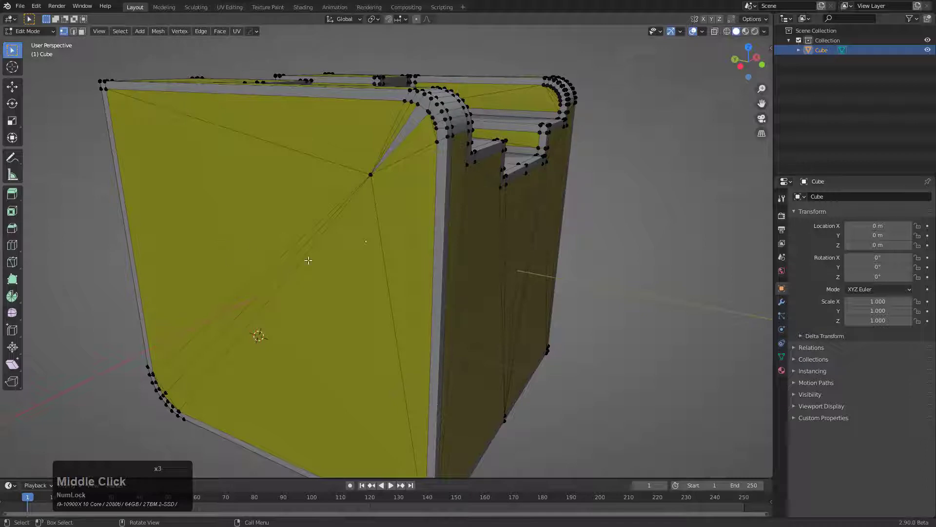
pyautogui.moveTo(309, 260); pyautogui.dragTo(362, 265, button='middle')
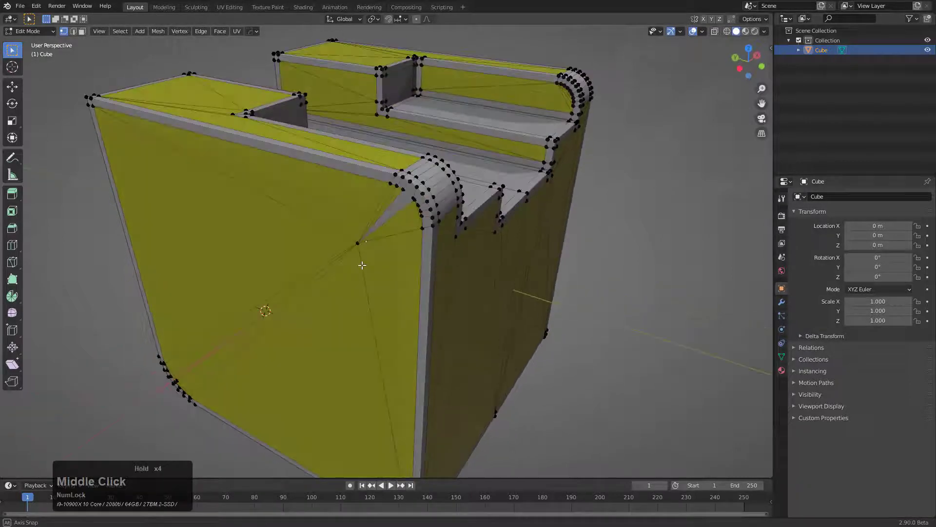
pyautogui.press('Tab')
pyautogui.hotkey('ctrl', '1')
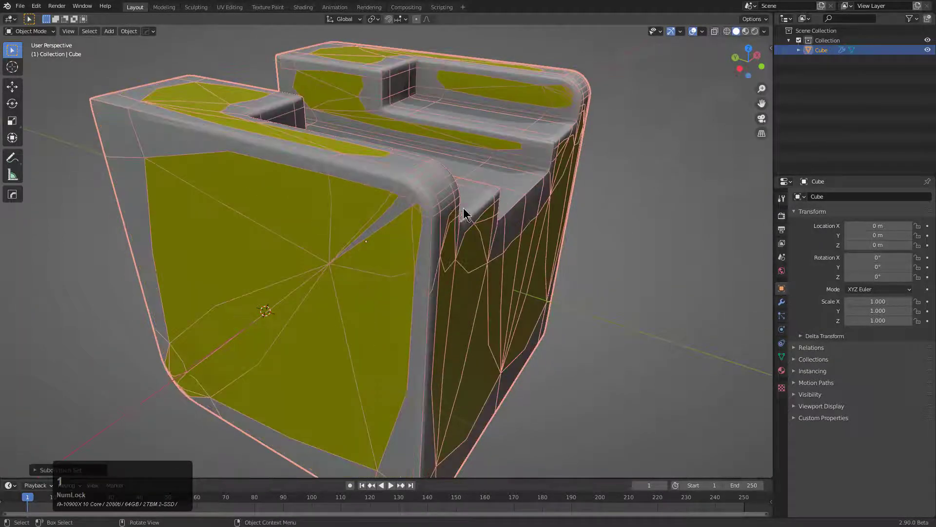
pyautogui.moveTo(480, 215); pyautogui.dragTo(269, 122, button='middle')
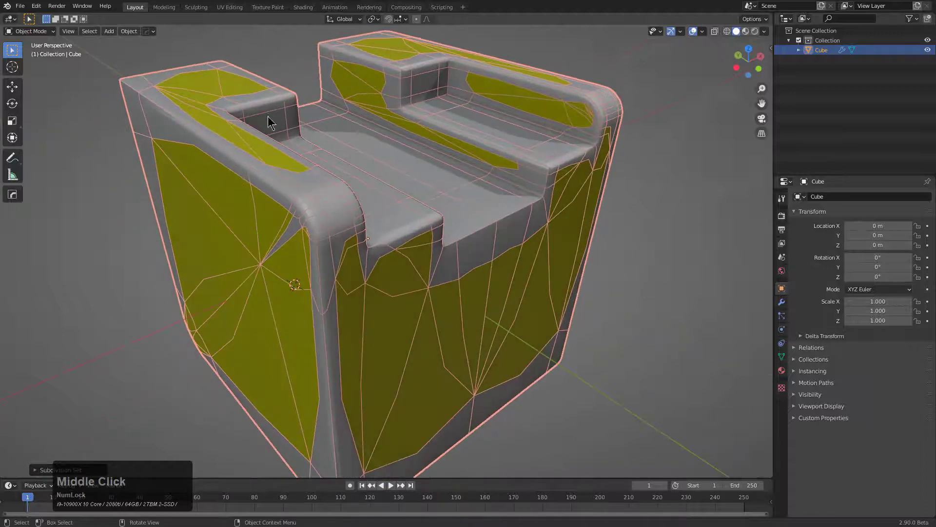
pyautogui.hotkey('ctrl', '`')
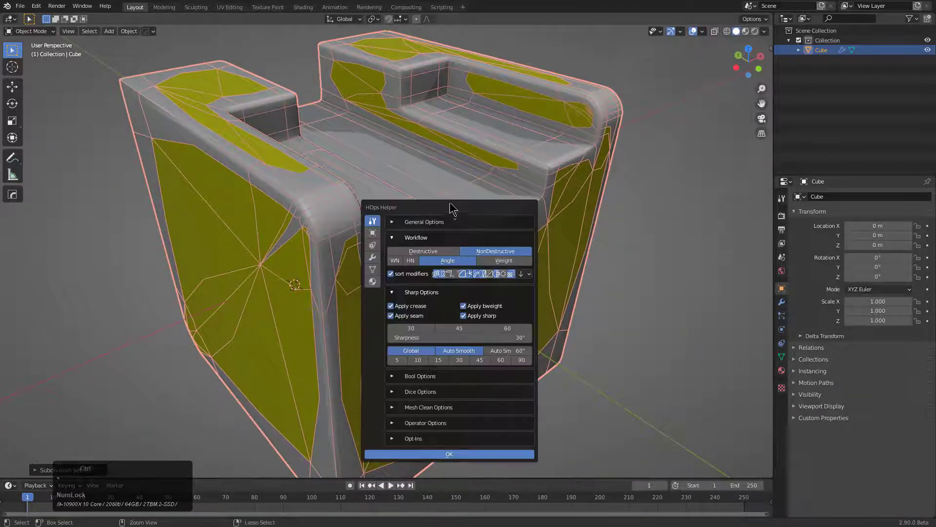
pyautogui.click(373, 258)
pyautogui.click(408, 242)
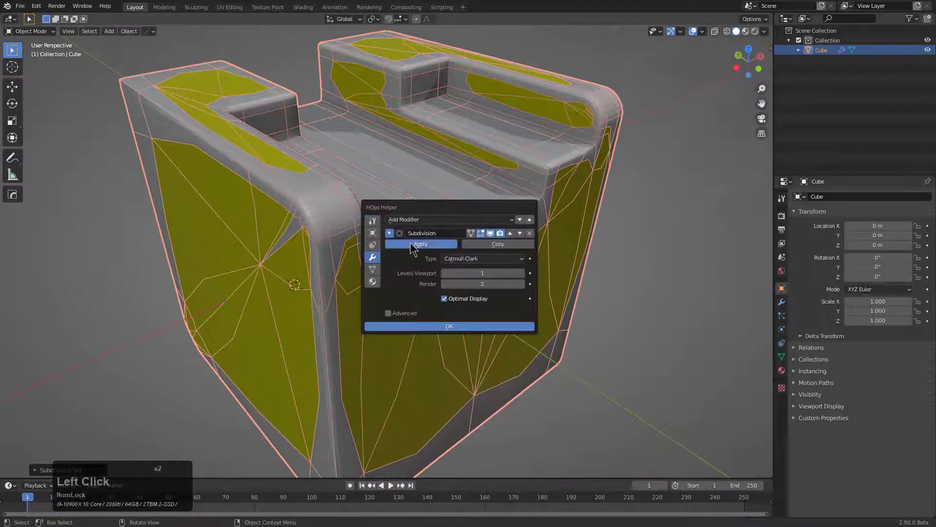
# Step: Refresh the ngon/tri display on the subdivided cube by switching it off and on again
pyautogui.press('q')
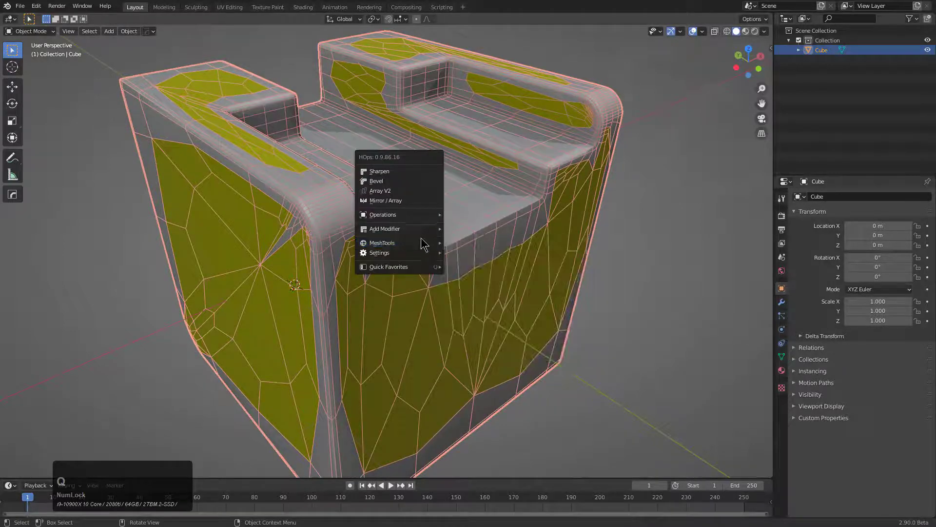
pyautogui.moveTo(425, 245)
pyautogui.moveTo(573, 293)
pyautogui.click(627, 293)
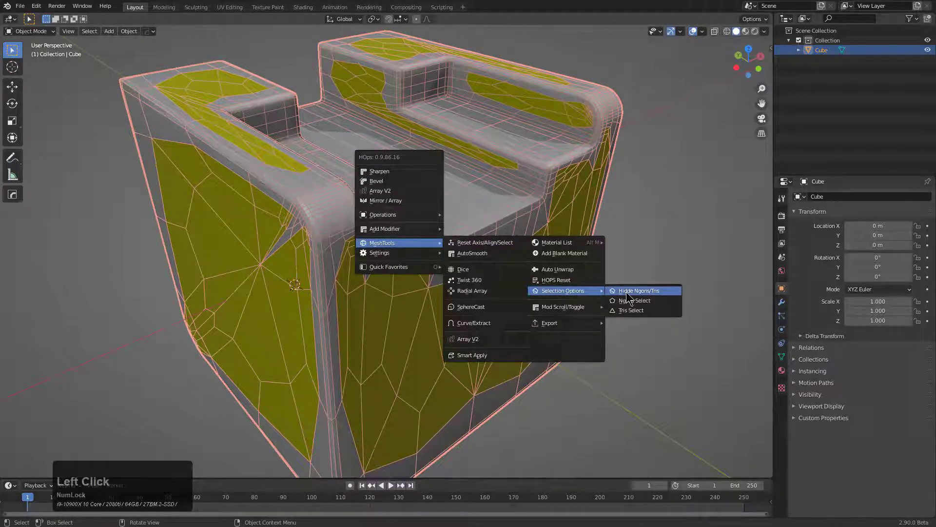
pyautogui.press('q')
pyautogui.moveTo(536, 259)
pyautogui.moveTo(697, 307)
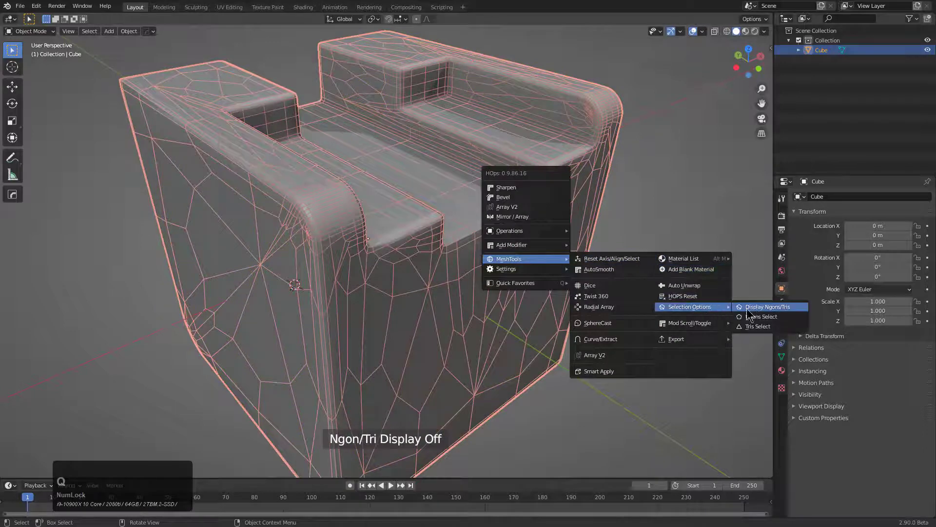
pyautogui.click(753, 308)
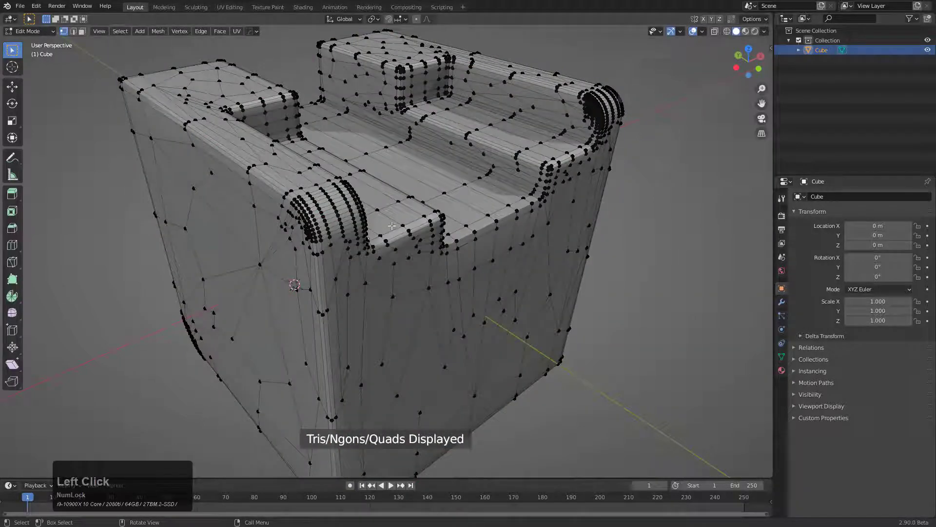
# Step: Examine the subdivided mesh's topology in Edit Mode around the rounded corner and across the side faces
pyautogui.moveTo(353, 234); pyautogui.dragTo(388, 245, button='middle')
pyautogui.scroll(2, 440, 247)
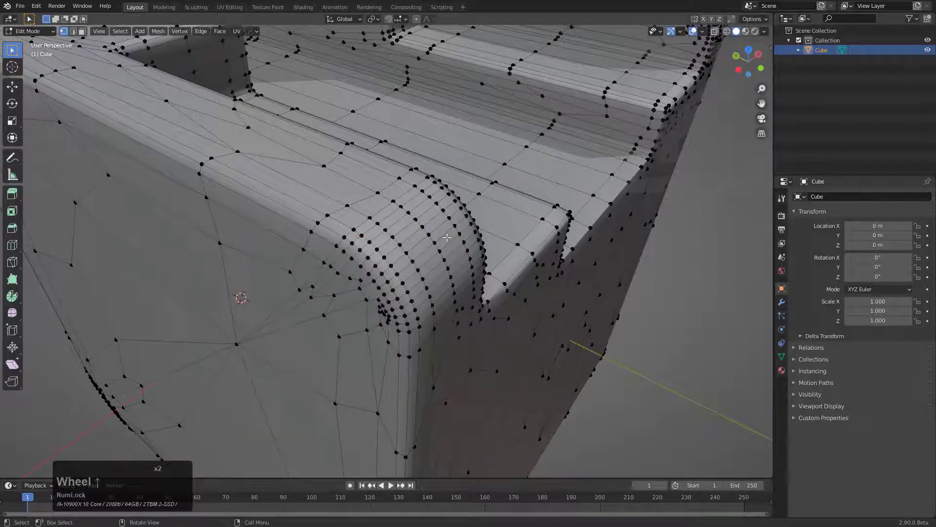
pyautogui.scroll(-2, 446, 237)
pyautogui.moveTo(447, 237)
pyautogui.mouseDown(button='middle')
pyautogui.moveTo(472, 221)
pyautogui.moveTo(457, 234)
pyautogui.mouseUp(button='middle')
pyautogui.scroll(-4, 442, 238)
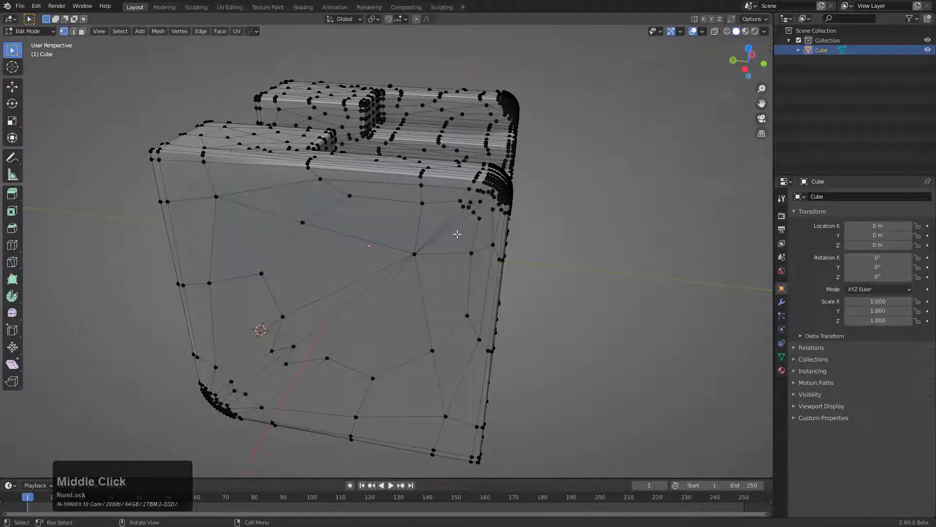
pyautogui.moveTo(458, 234); pyautogui.dragTo(483, 227, button='middle')
pyautogui.scroll(-2, 483, 227)
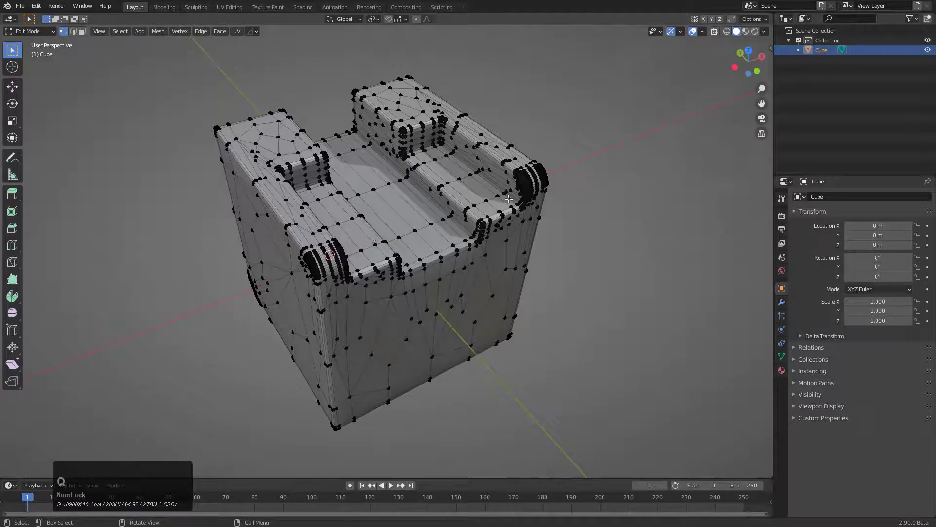
# Step: Undo the subdivision, conversion bevel and triangulation to return the cube to its earlier ngon mesh
pyautogui.press('Tab')
pyautogui.press('q')
pyautogui.moveTo(460, 203)
pyautogui.moveTo(630, 252)
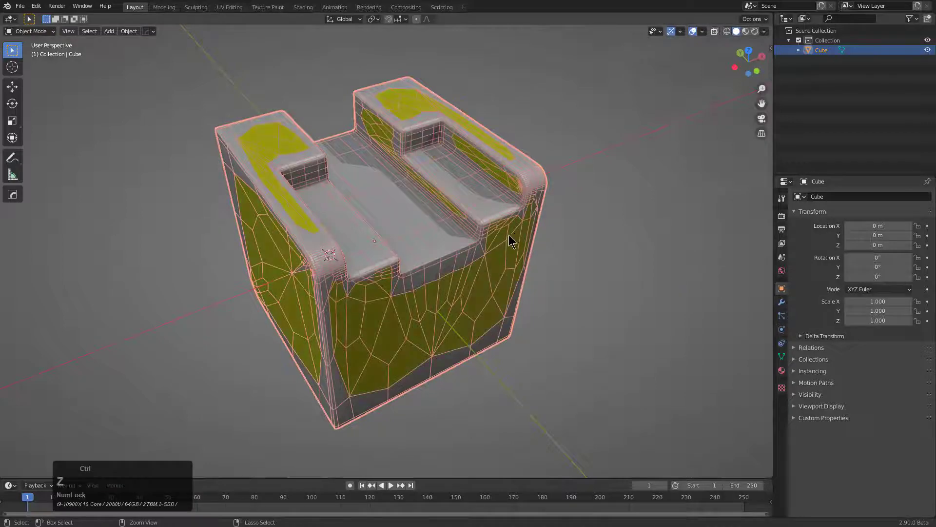
pyautogui.hotkey('ctrl', 'z')
pyautogui.hotkey('ctrl', 'z')
pyautogui.hotkey('ctrl', 'z')
pyautogui.hotkey('ctrl', 'z')
pyautogui.hotkey('ctrl', 'z')
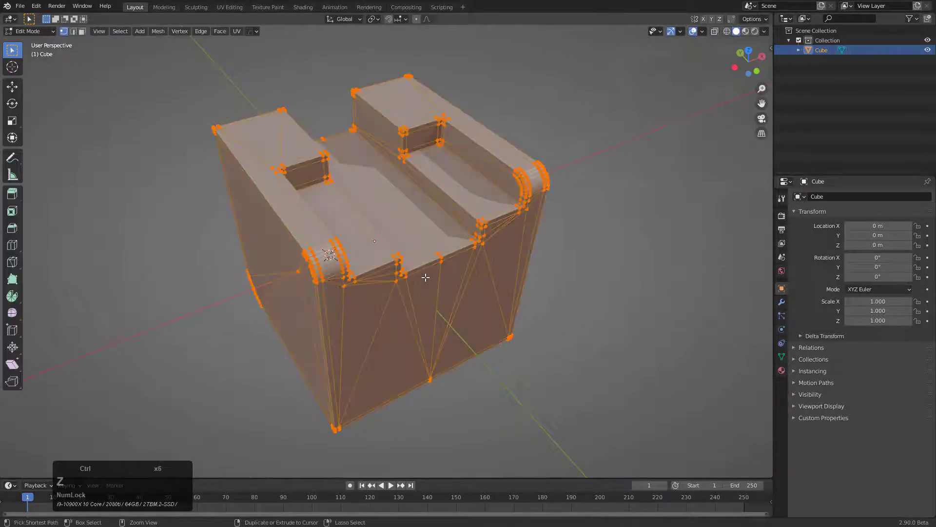
pyautogui.hotkey('ctrl', 'z')
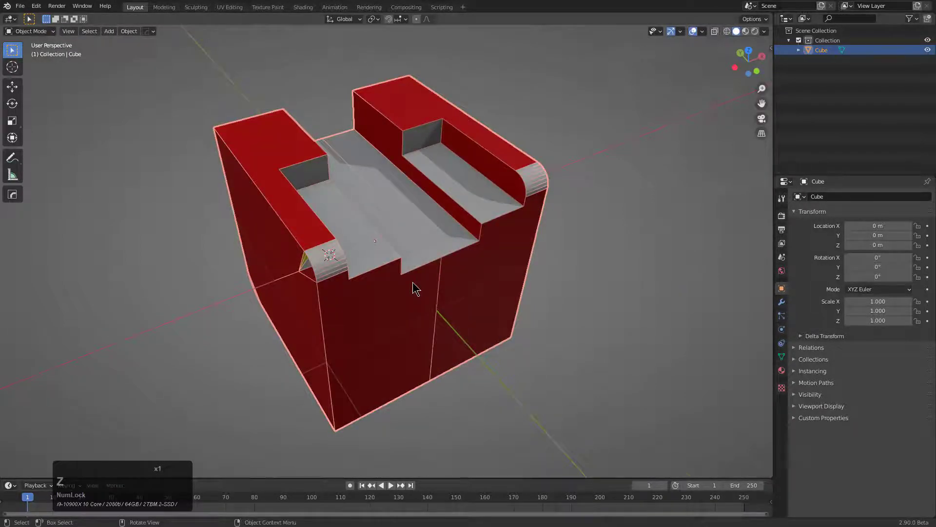
pyautogui.moveTo(413, 282); pyautogui.dragTo(359, 218, button='middle')
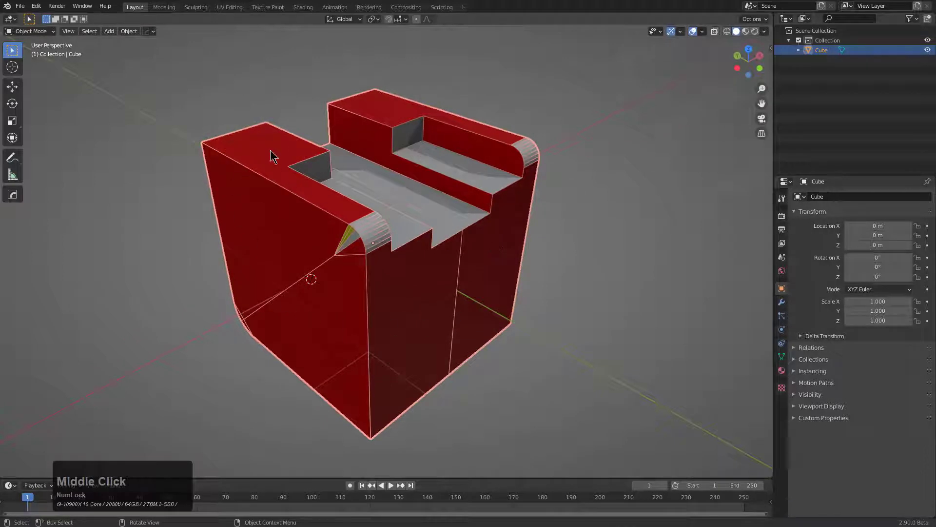
# Step: Try selecting the cube's ngons, switch to face selection mode and clear the selection
pyautogui.press('q')
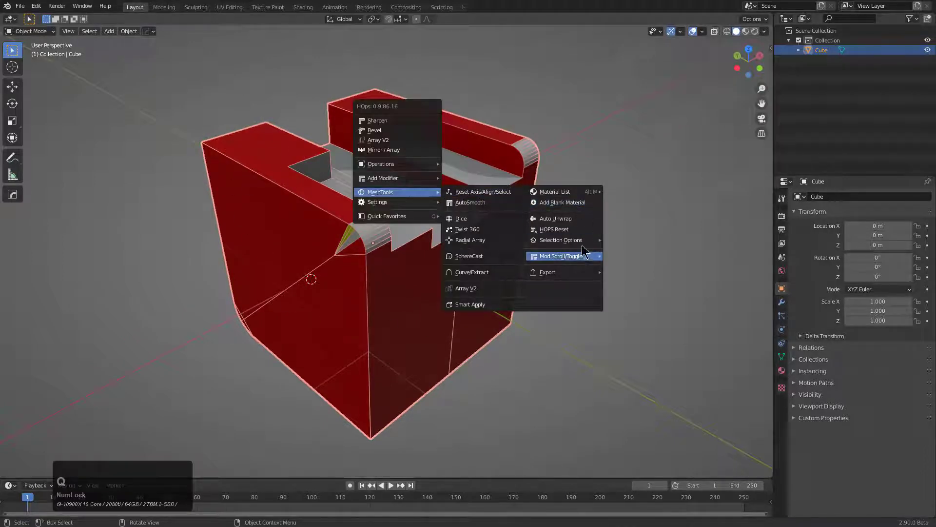
pyautogui.moveTo(585, 243)
pyautogui.click(634, 250)
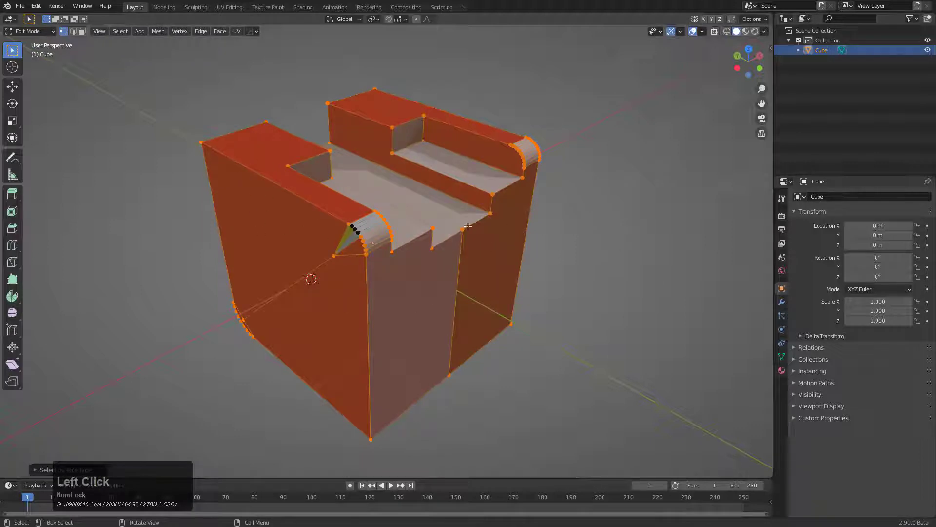
pyautogui.press('3')
pyautogui.press('Tab')
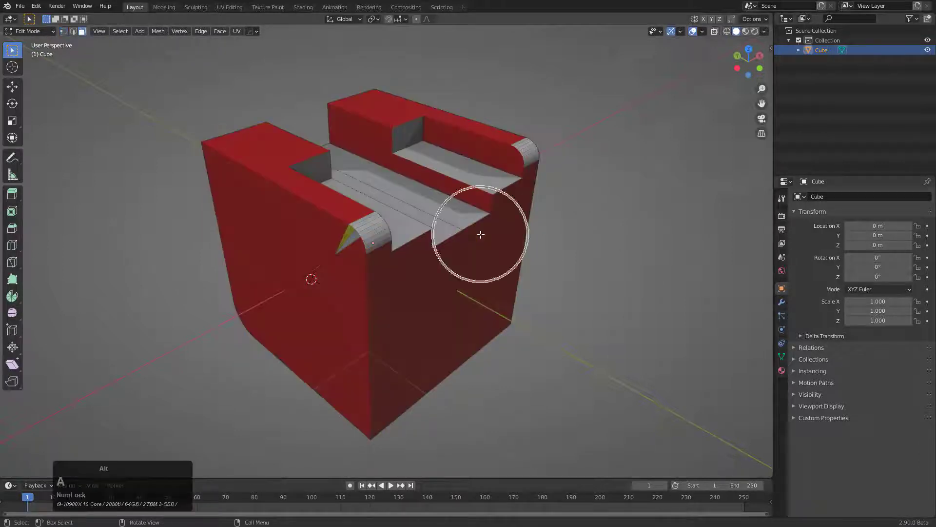
# Step: Select only the cube's ngon faces and triangulate them
pyautogui.press('q')
pyautogui.moveTo(539, 234)
pyautogui.moveTo(693, 283)
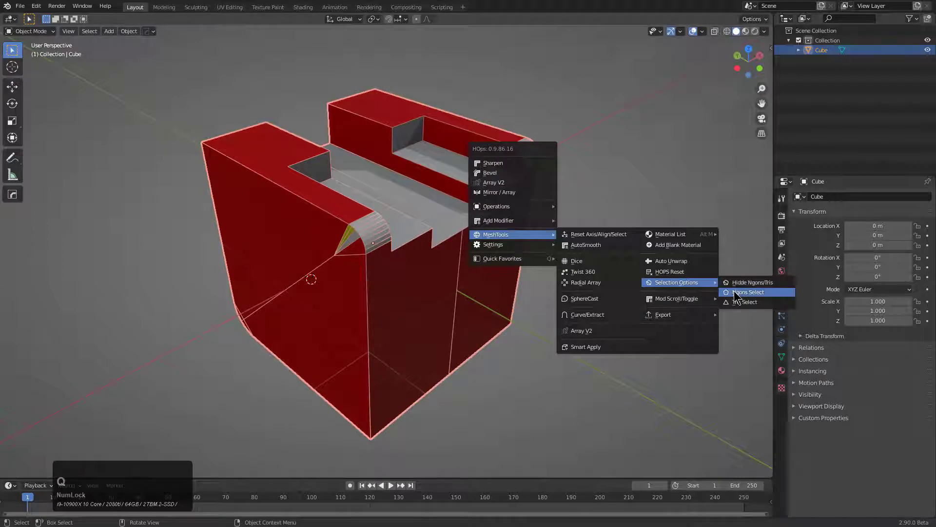
pyautogui.click(735, 292)
pyautogui.scroll(2, 498, 249)
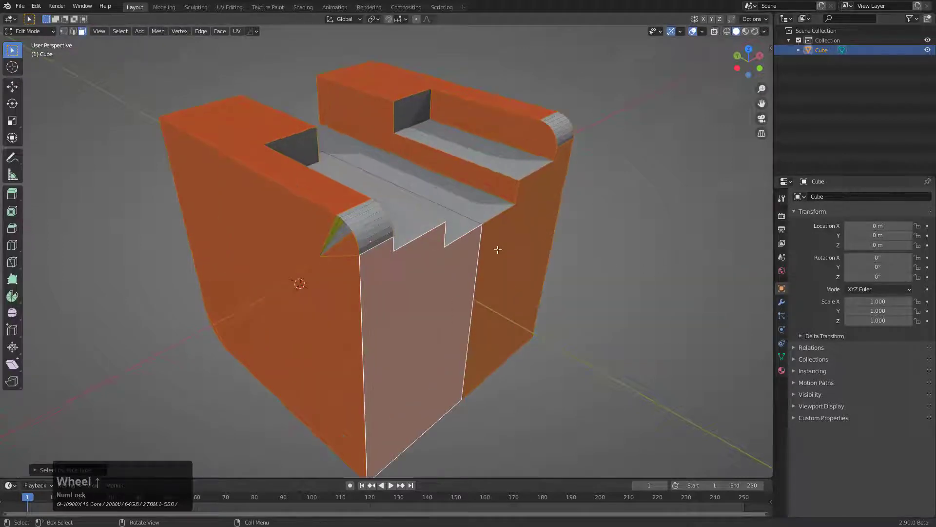
pyautogui.hotkey('ctrl', 't')
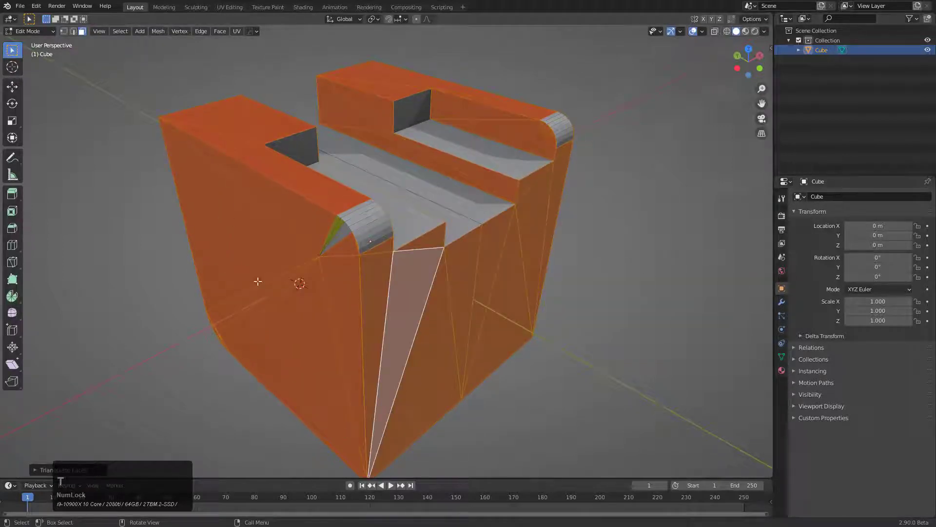
# Step: Refresh the ngon/tri display in Object Mode so the coloring matches the newly triangulated faces
pyautogui.press('Tab')
pyautogui.press('q')
pyautogui.moveTo(460, 222)
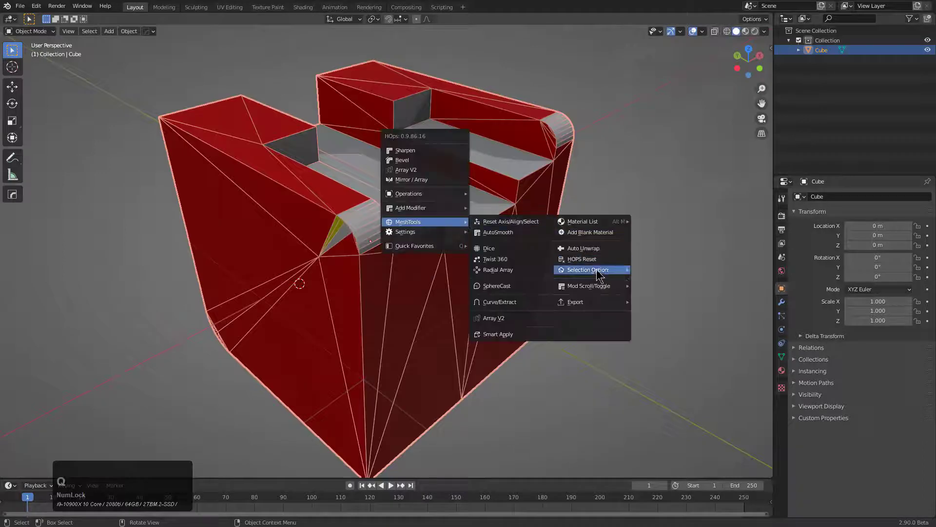
pyautogui.moveTo(596, 269)
pyautogui.click(654, 269)
pyautogui.press('q')
pyautogui.moveTo(561, 258)
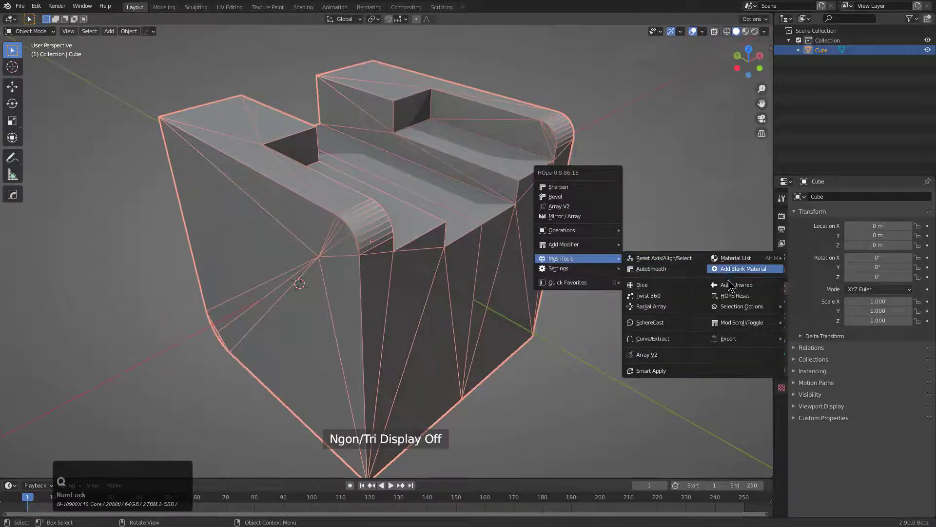
pyautogui.moveTo(749, 307)
pyautogui.click(808, 307)
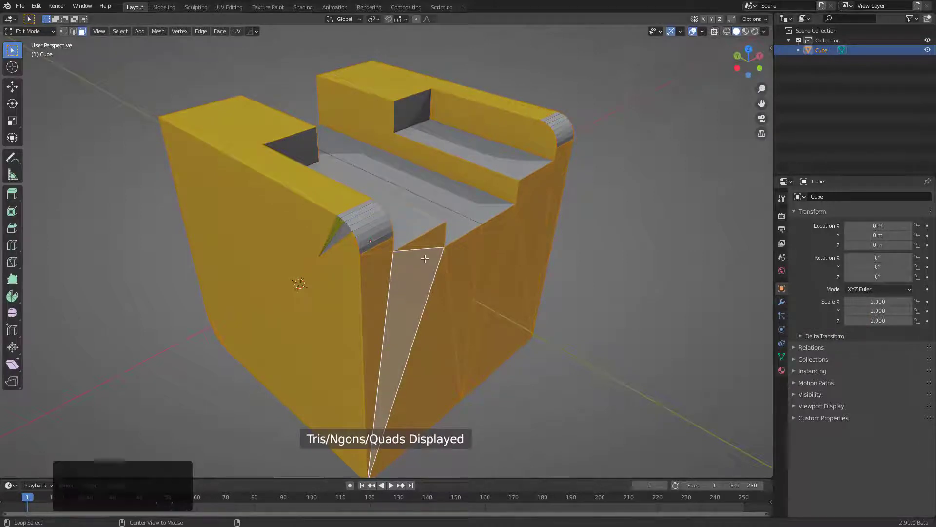
# Step: Convert the selected triangles with Tris to Quads, raising Max Shape Angle above the default 40°
pyautogui.hotkey('alt', 'j')
pyautogui.moveTo(423, 260); pyautogui.dragTo(412, 270, button='middle')
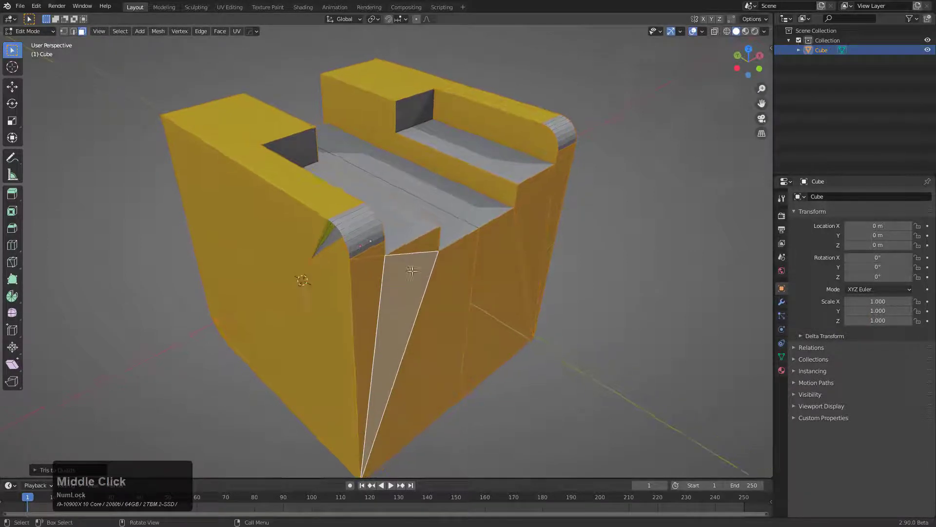
pyautogui.press('F9')
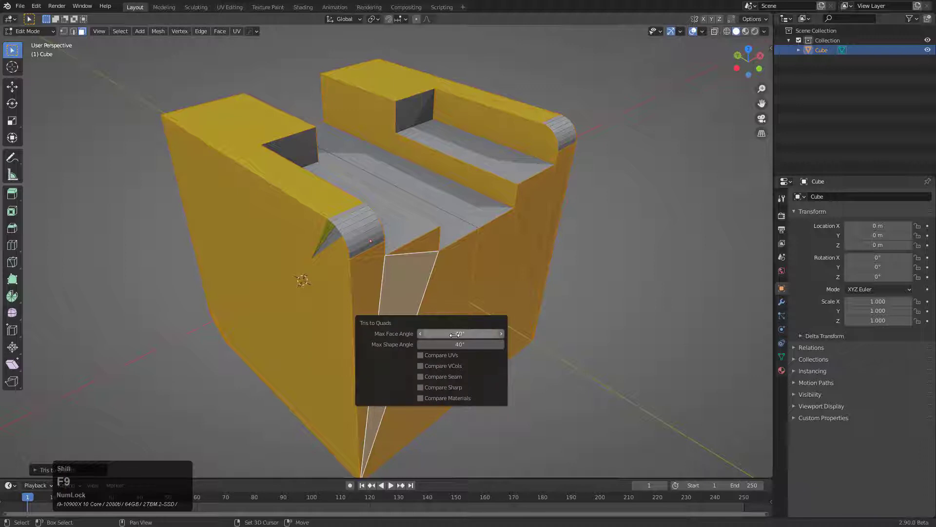
pyautogui.moveTo(461, 345); pyautogui.dragTo(469, 347)
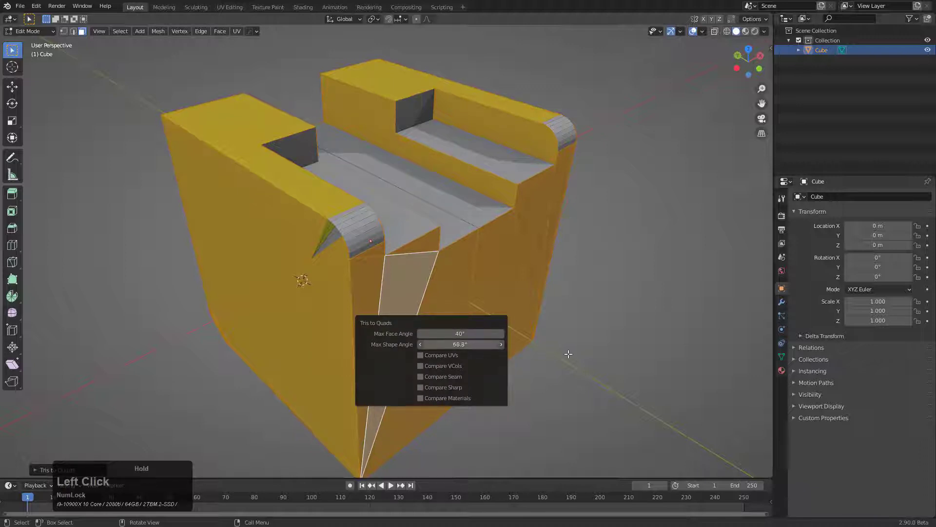
pyautogui.moveTo(183, 367); pyautogui.dragTo(532, 334)
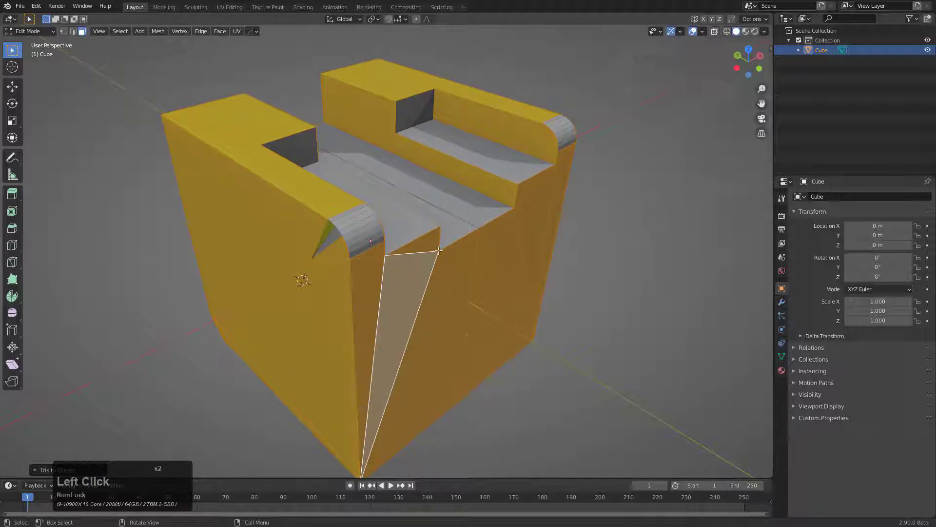
# Step: Check which faces merged into quads by selecting faces in Edit Mode and viewing the cube in Object Mode
pyautogui.click(445, 317)
pyautogui.hotkey('alt', 'a')
pyautogui.moveTo(445, 324); pyautogui.dragTo(432, 301, button='middle')
pyautogui.press('a')
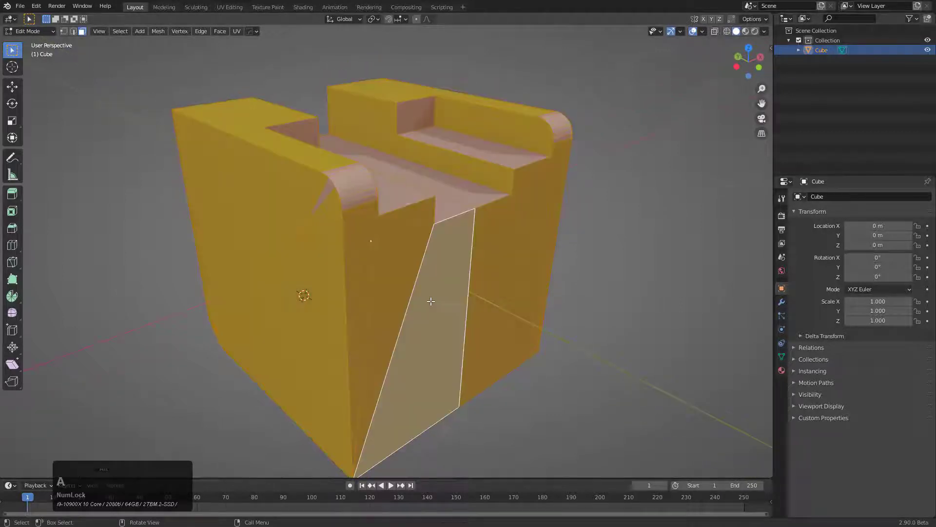
pyautogui.press('Tab')
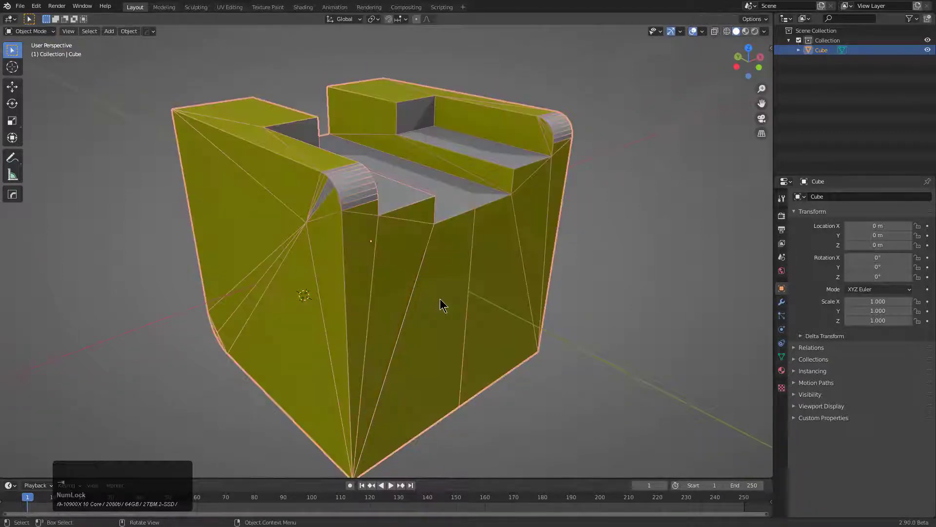
# Step: Select all the cube's remaining triangles with Tris Select
pyautogui.press('q')
pyautogui.moveTo(442, 306)
pyautogui.moveTo(604, 350)
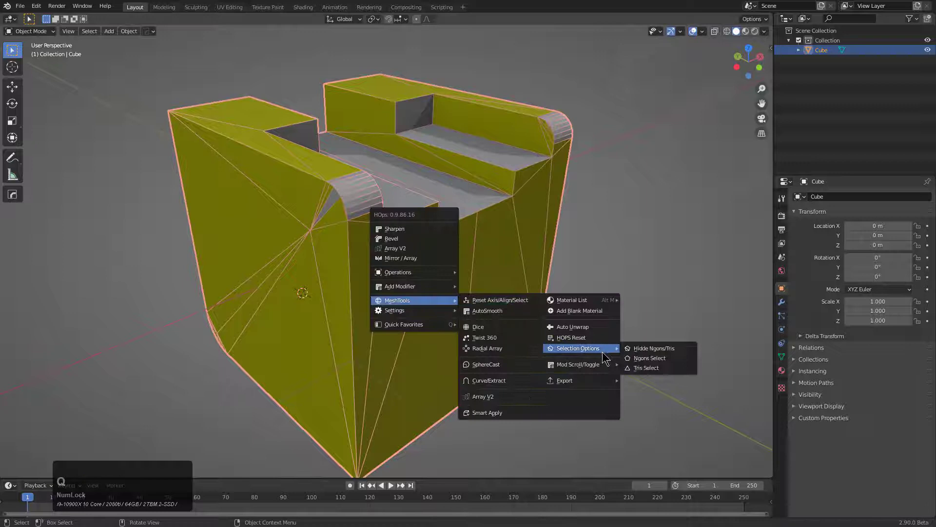
pyautogui.click(648, 368)
pyautogui.moveTo(487, 320); pyautogui.dragTo(488, 315, button='middle')
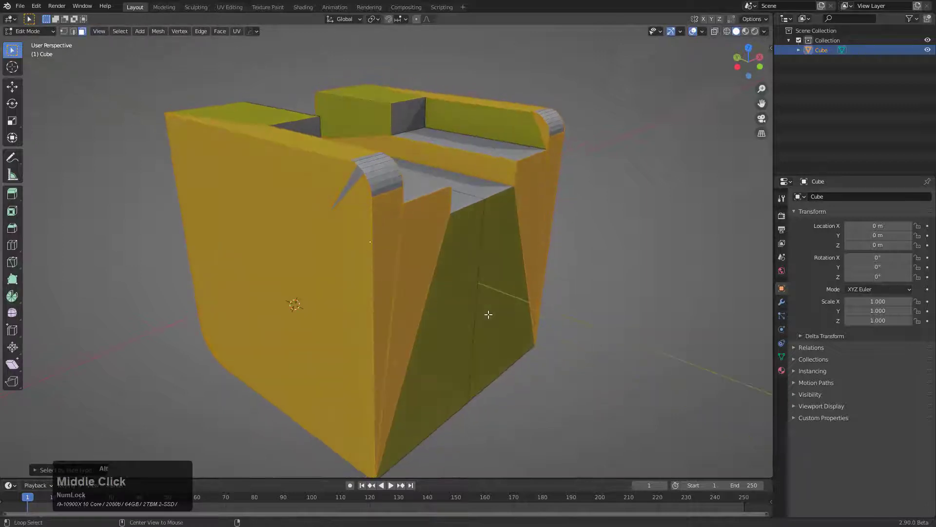
# Step: Convert the selected triangles with Tris to Quads, raising Max Shape Angle to 100°
pyautogui.hotkey('alt', 'j')
pyautogui.press('F9')
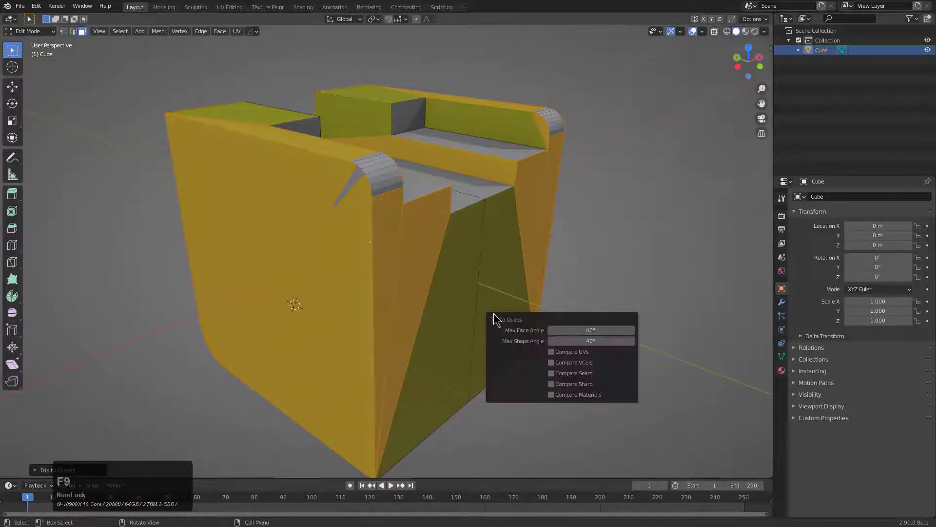
pyautogui.moveTo(572, 343); pyautogui.dragTo(604, 344)
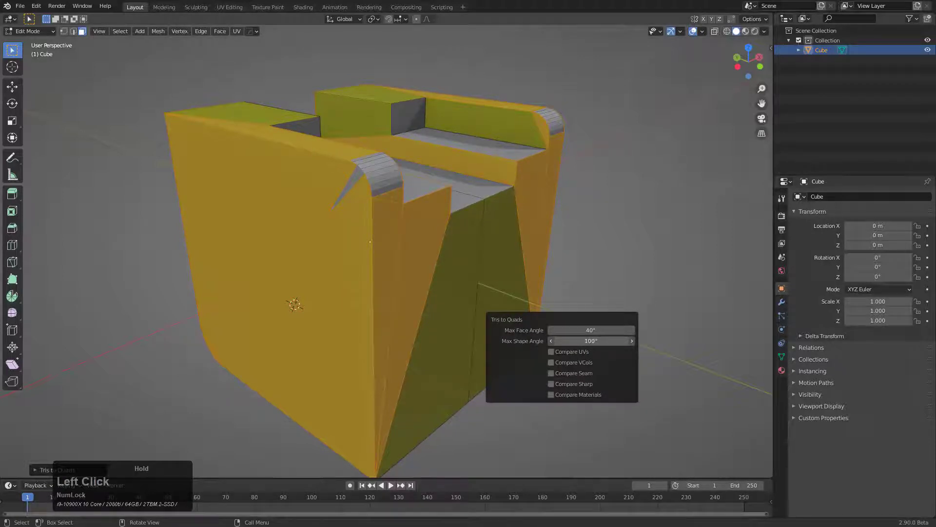
pyautogui.moveTo(604, 342); pyautogui.dragTo(610, 342)
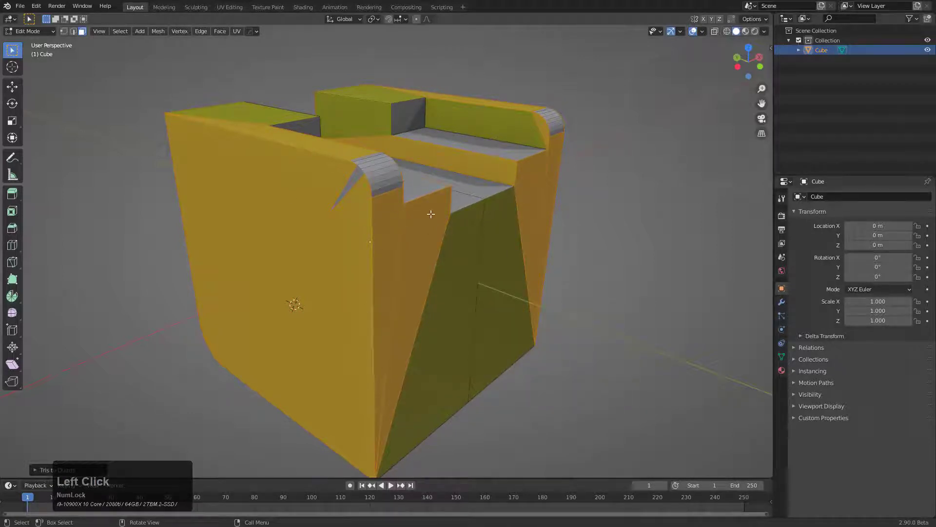
# Step: Turn the ngon/tri display off and on again in Object Mode to refresh the face coloring after the quad conversion
pyautogui.press('Tab')
pyautogui.press('q')
pyautogui.moveTo(470, 218)
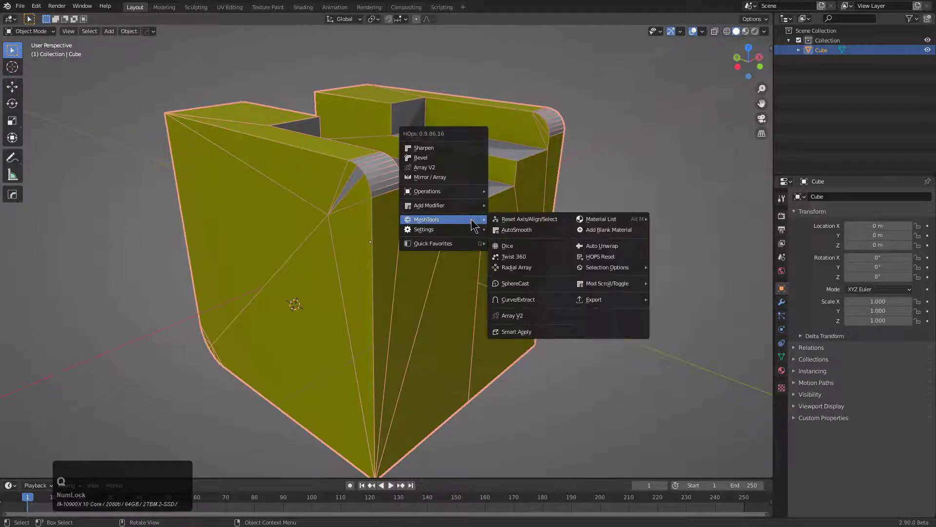
pyautogui.moveTo(629, 267)
pyautogui.click(687, 269)
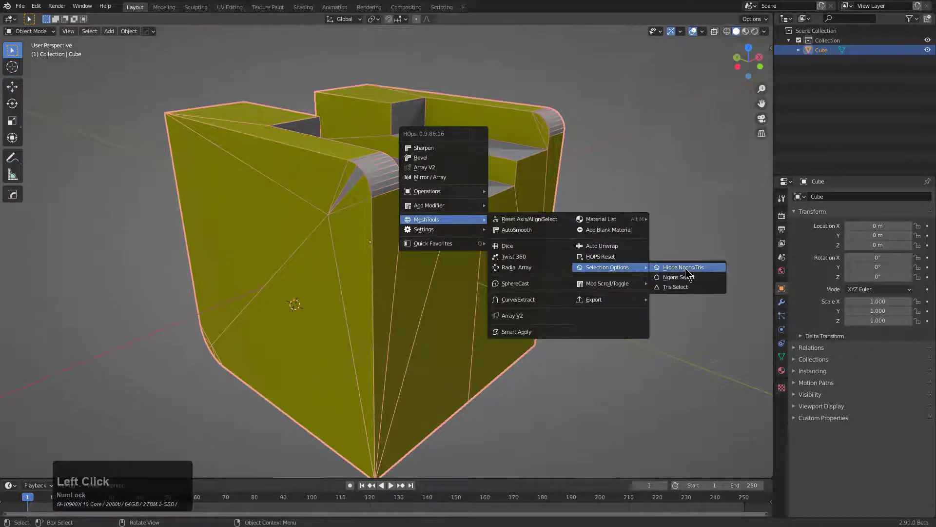
pyautogui.press('q')
pyautogui.moveTo(687, 271)
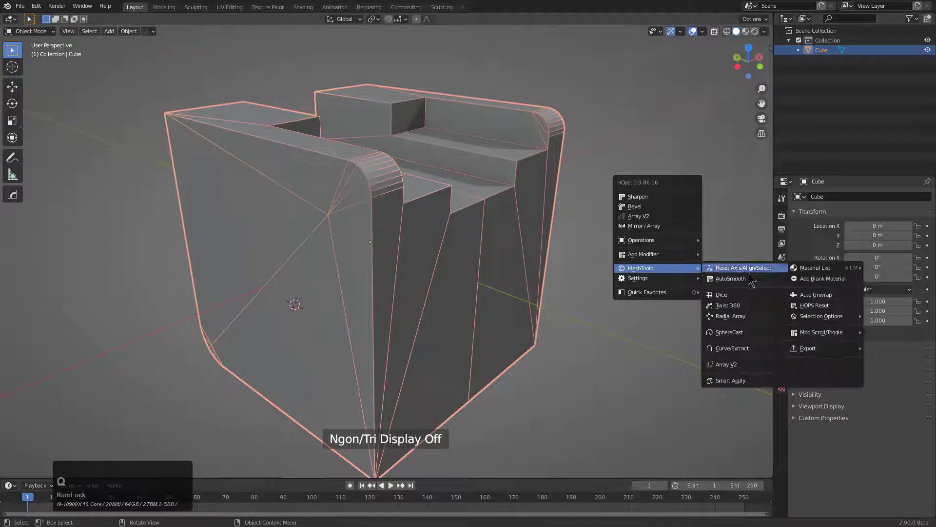
pyautogui.moveTo(824, 317)
pyautogui.click(746, 317)
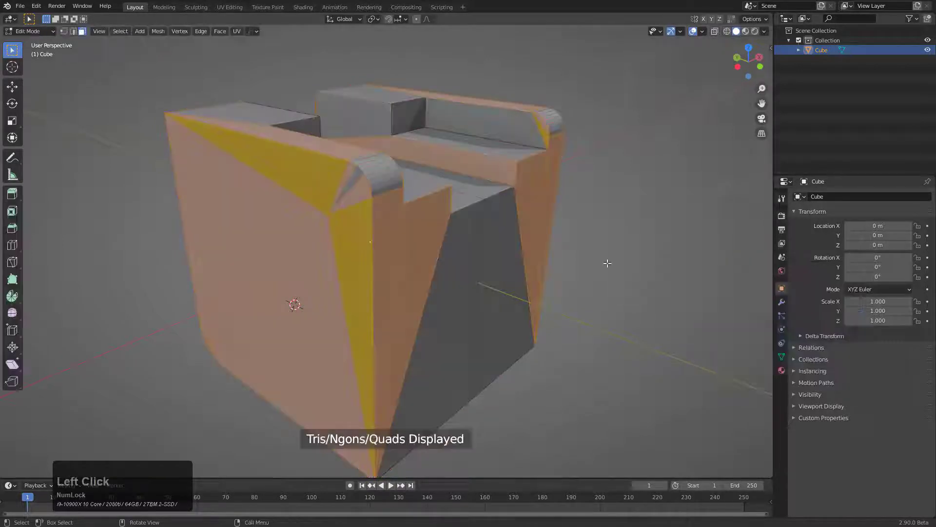
# Step: Connect two diagonally opposite corner vertices across the cube's large flat side face
pyautogui.moveTo(407, 201); pyautogui.dragTo(382, 215, button='middle')
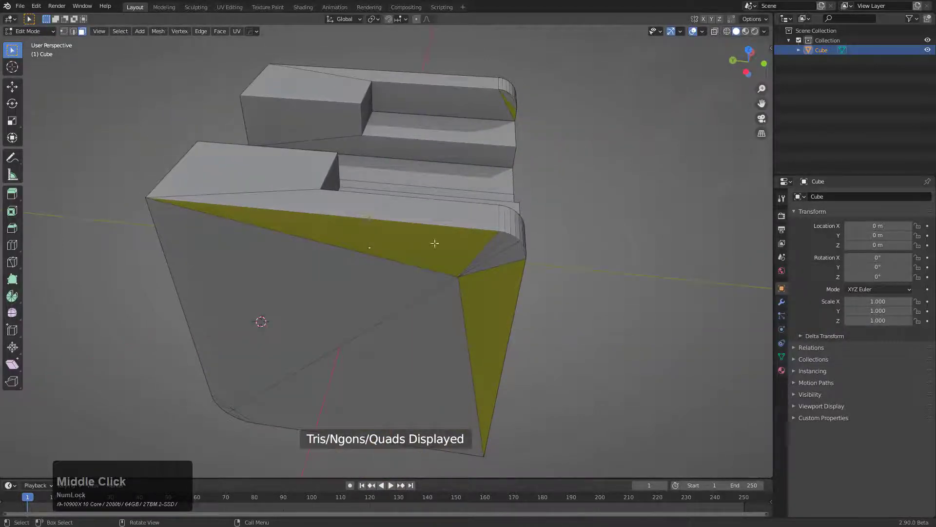
pyautogui.moveTo(435, 242); pyautogui.dragTo(362, 206, button='middle')
pyautogui.hotkey('alt', 'x')
pyautogui.click(297, 267)
pyautogui.scroll(-1, 389, 261)
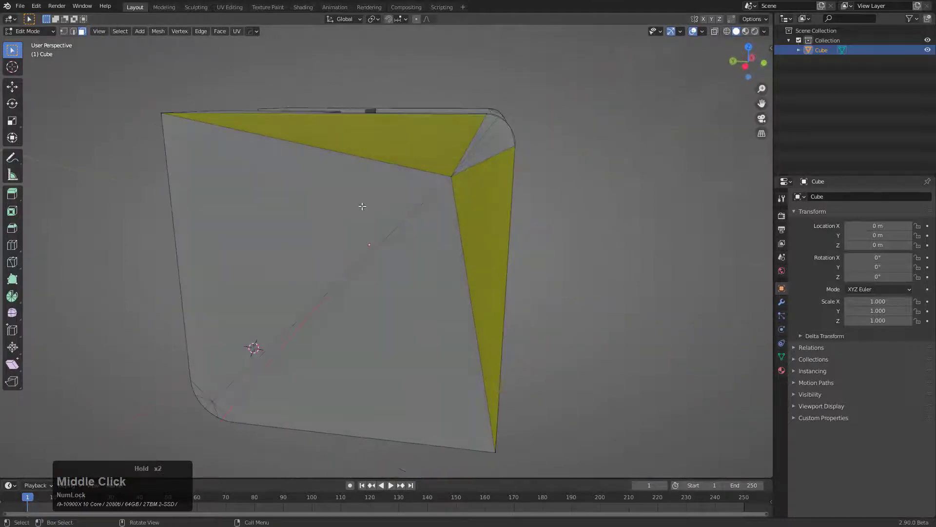
pyautogui.press('1')
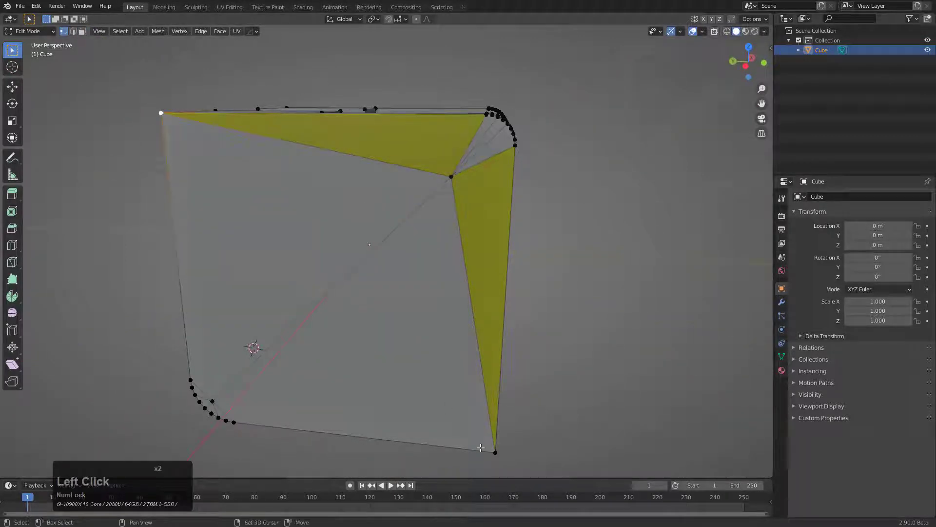
pyautogui.keyDown('shift'); pyautogui.click(481, 447); pyautogui.keyUp('shift')
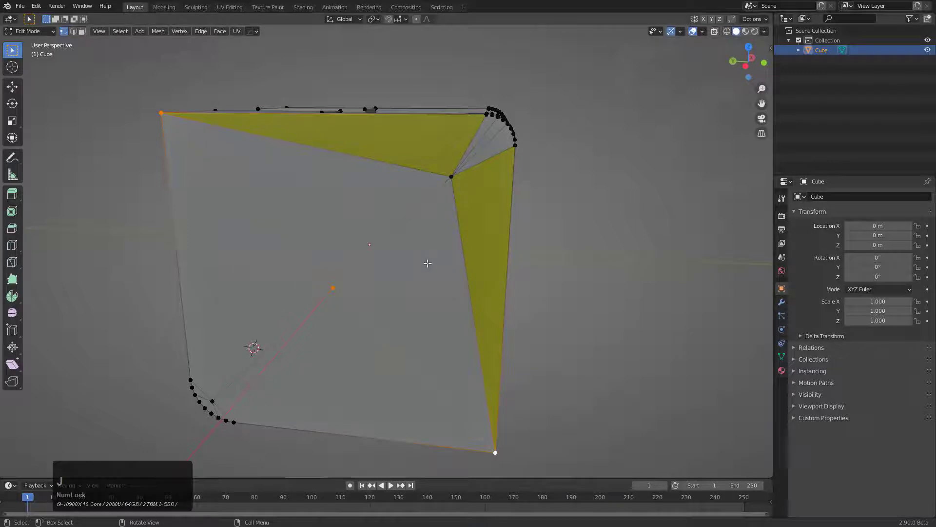
# Step: Merge the narrow triangle along the side's vertical front edge with the large triangle next to it into one face
pyautogui.press('3')
pyautogui.click(485, 222)
pyautogui.keyDown('shift'); pyautogui.click(439, 274); pyautogui.keyUp('shift')
pyautogui.press('f')
pyautogui.click(389, 201)
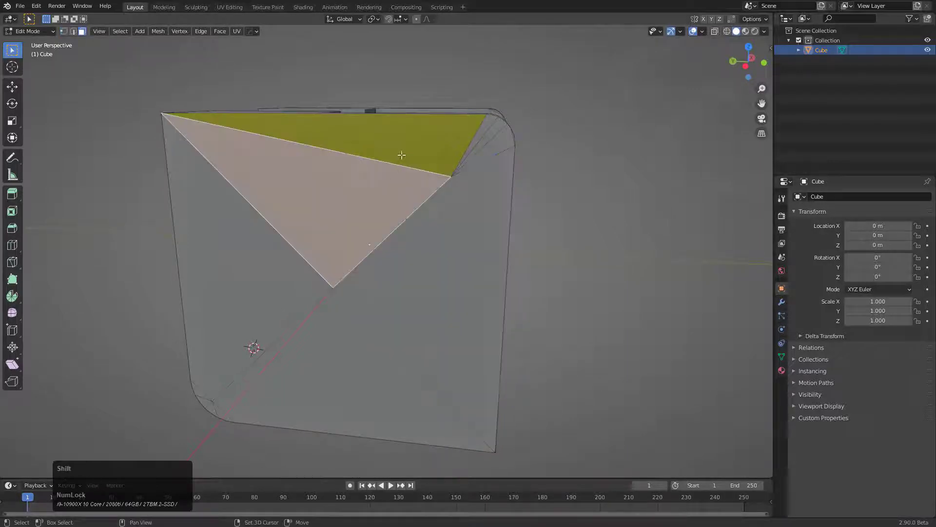
pyautogui.keyDown('shift'); pyautogui.click(402, 155); pyautogui.keyUp('shift')
pyautogui.press('f')
pyautogui.hotkey('ctrl', 'z')
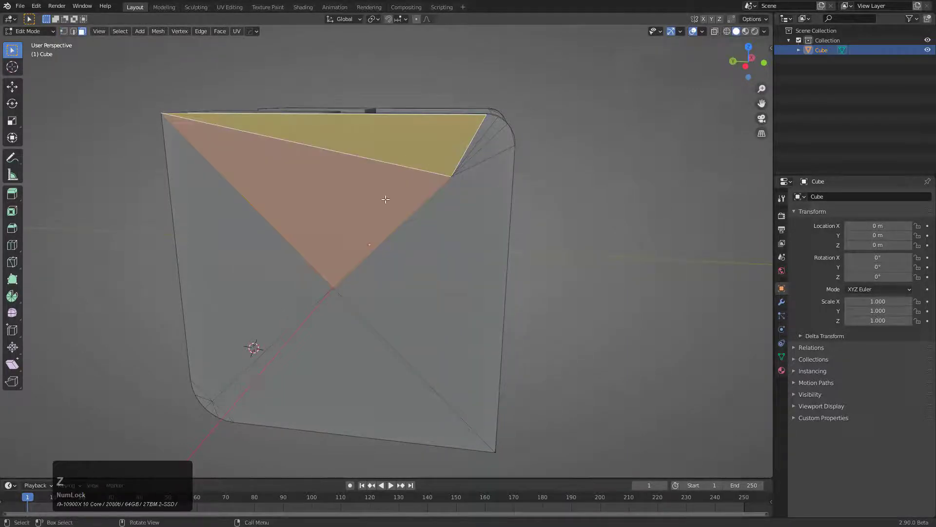
pyautogui.click(386, 199)
pyautogui.click(409, 142)
pyautogui.keyDown('shift'); pyautogui.click(385, 193); pyautogui.keyUp('shift')
pyautogui.press('f')
pyautogui.hotkey('alt', 'a')
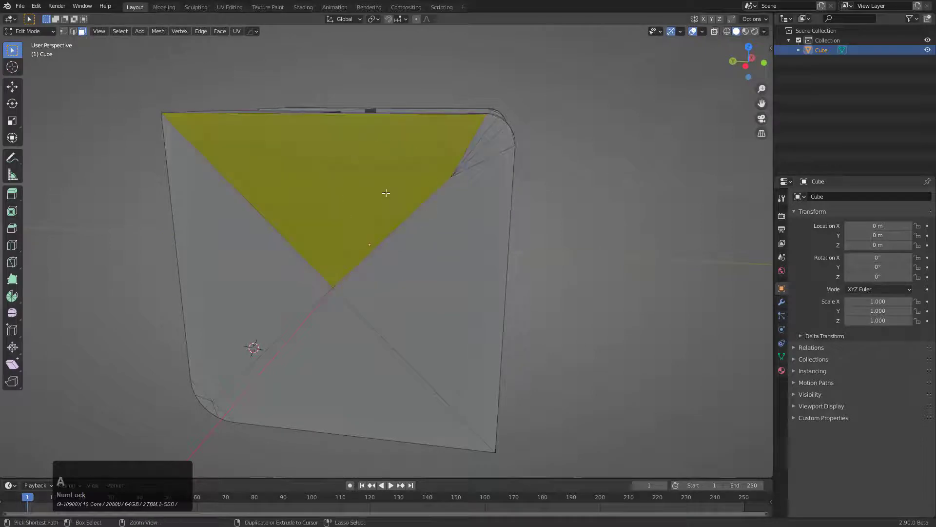
pyautogui.hotkey('ctrl', 'z')
pyautogui.hotkey('ctrl', 'z')
# Step: Merge the narrow triangle along the side's upper edge with the triangle below it into one face
pyautogui.click(406, 160)
pyautogui.keyDown('shift'); pyautogui.click(386, 194); pyautogui.keyUp('shift')
pyautogui.press('f')
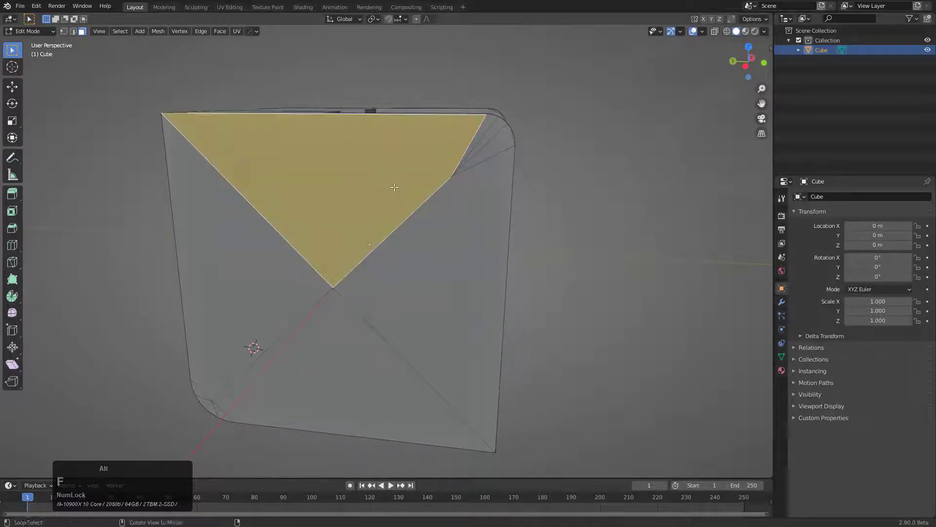
# Step: Mirror the reworked side of the cube onto the opposite side and apply the modifier
pyautogui.moveTo(451, 220)
pyautogui.mouseDown(button='middle')
pyautogui.moveTo(467, 243)
pyautogui.moveTo(317, 225)
pyautogui.moveTo(449, 236)
pyautogui.mouseUp(button='middle')
pyautogui.press('x')
pyautogui.moveTo(314, 285); pyautogui.dragTo(334, 252, button='middle')
pyautogui.scroll(-5, 335, 244)
pyautogui.scroll(-5, 328, 241)
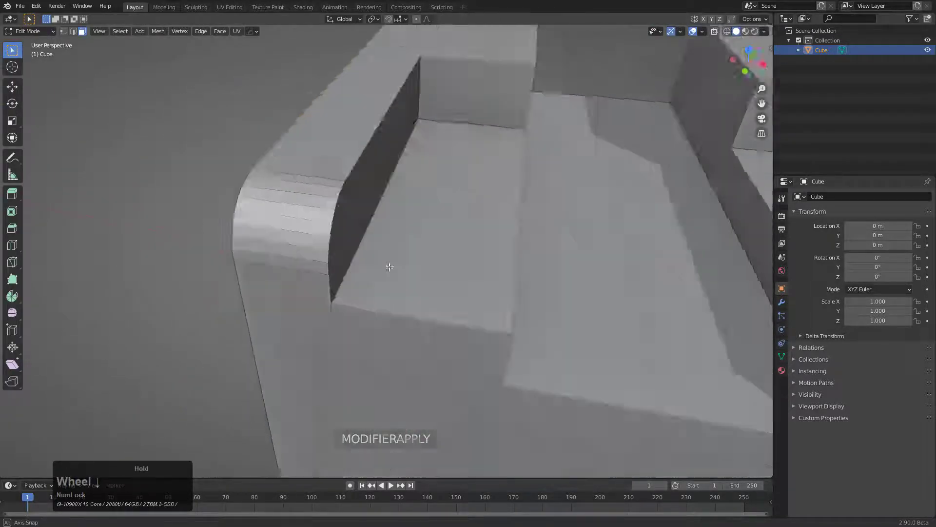
pyautogui.moveTo(388, 265); pyautogui.dragTo(411, 254, button='middle')
# Step: Toggle the ngon/tri display off and back on in Object Mode so the coloring matches the merged side faces
pyautogui.press('Tab')
pyautogui.press('q')
pyautogui.moveTo(411, 255)
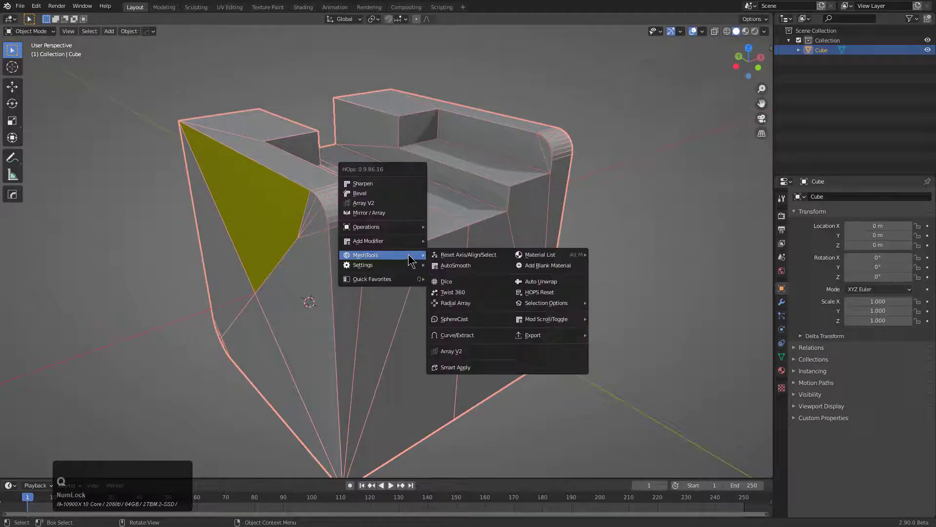
pyautogui.moveTo(546, 303)
pyautogui.click(620, 307)
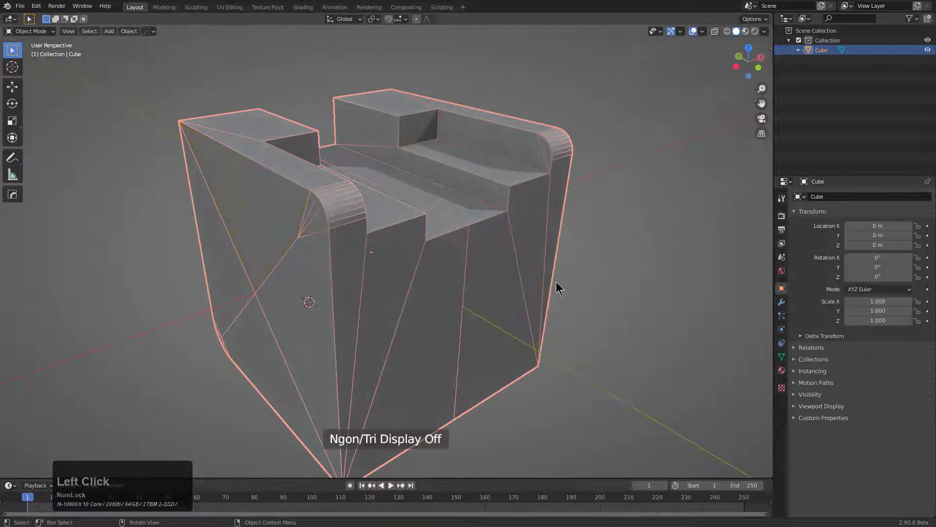
pyautogui.press('q')
pyautogui.click(736, 326)
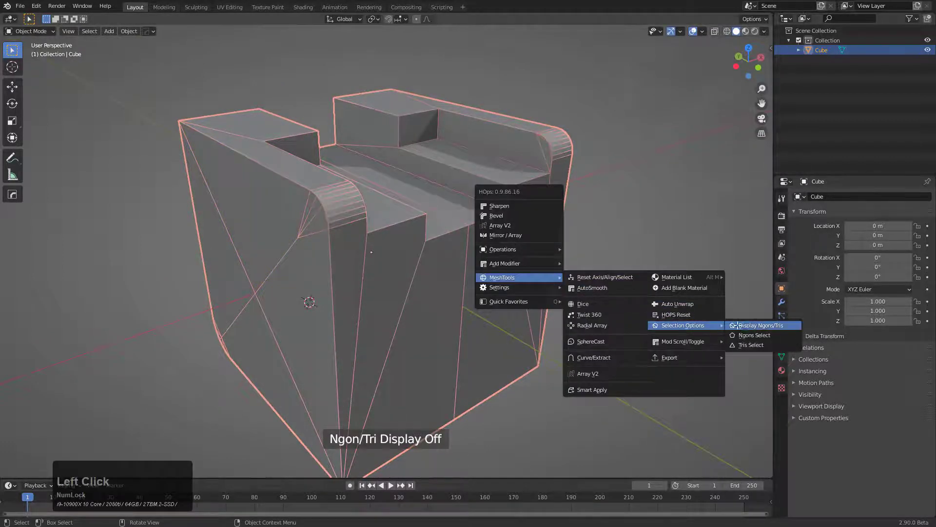
# Step: Connect a vertex on the rounded corner's arc to the inner corner vertex of the adjacent recessed face
pyautogui.moveTo(565, 292); pyautogui.dragTo(596, 239, button='middle')
pyautogui.hotkey('alt', 'a')
pyautogui.scroll(-5, 529, 257)
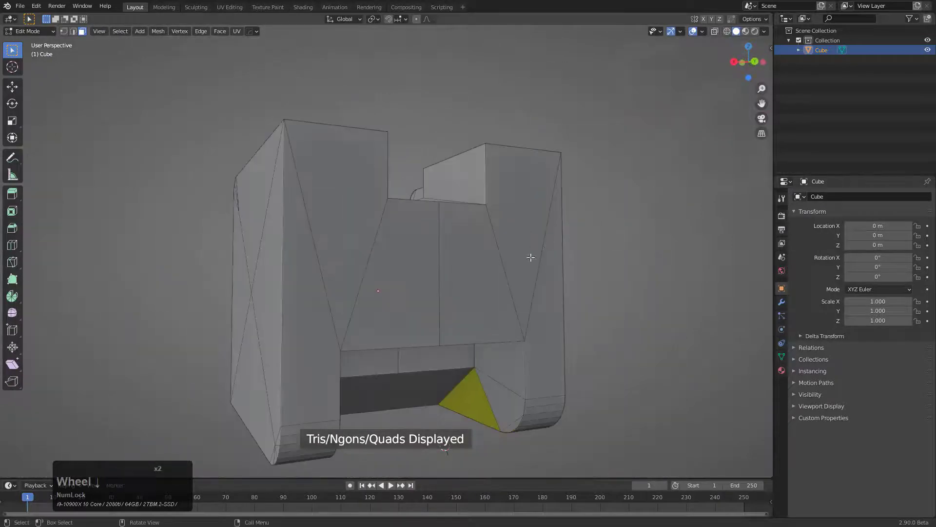
pyautogui.moveTo(528, 257); pyautogui.dragTo(548, 186, button='middle')
pyautogui.scroll(2, 523, 228)
pyautogui.moveTo(524, 227); pyautogui.dragTo(514, 249, button='middle')
pyautogui.scroll(3, 491, 224)
pyautogui.scroll(-3, 524, 263)
pyautogui.scroll(1, 530, 270)
pyautogui.scroll(-1, 530, 270)
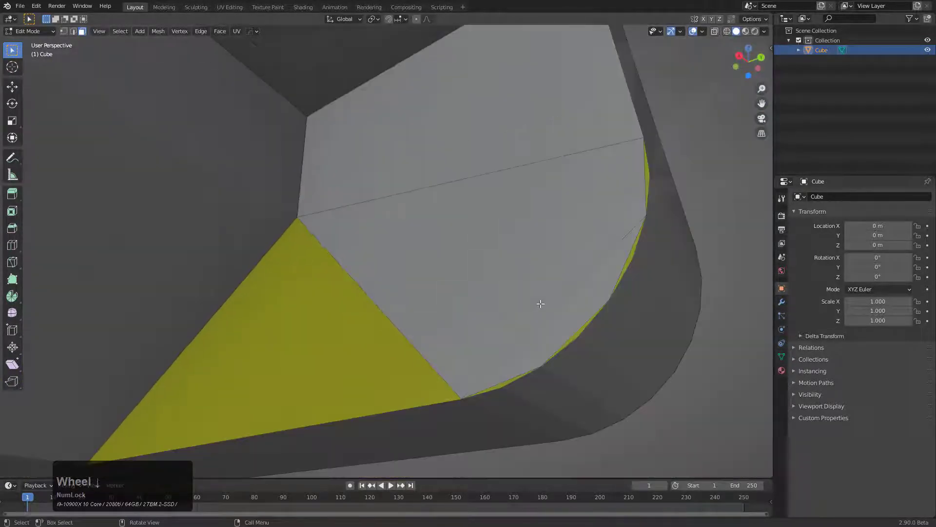
pyautogui.press('1')
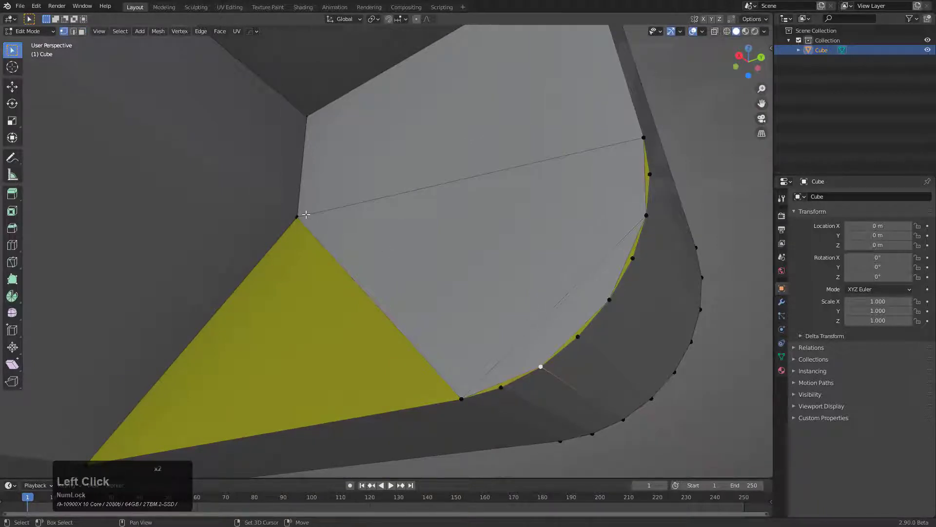
pyautogui.keyDown('shift'); pyautogui.click(306, 214); pyautogui.keyUp('shift')
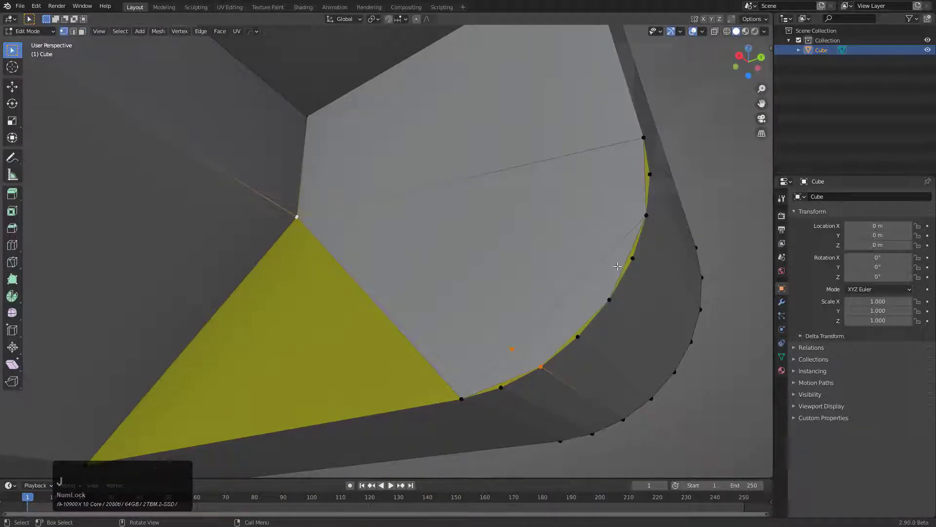
pyautogui.click(596, 294)
pyautogui.keyDown('shift'); pyautogui.click(293, 216); pyautogui.keyUp('shift')
pyautogui.click(640, 220)
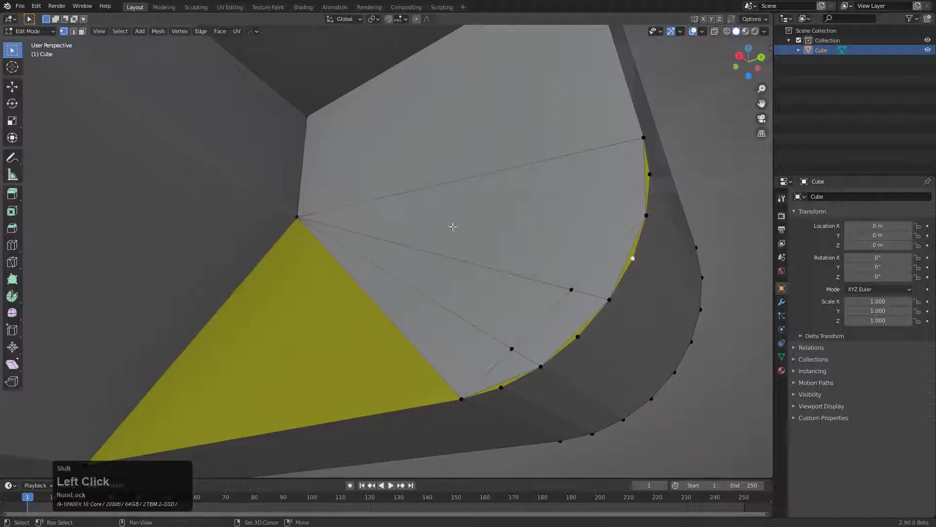
pyautogui.keyDown('shift'); pyautogui.click(303, 211); pyautogui.keyUp('shift')
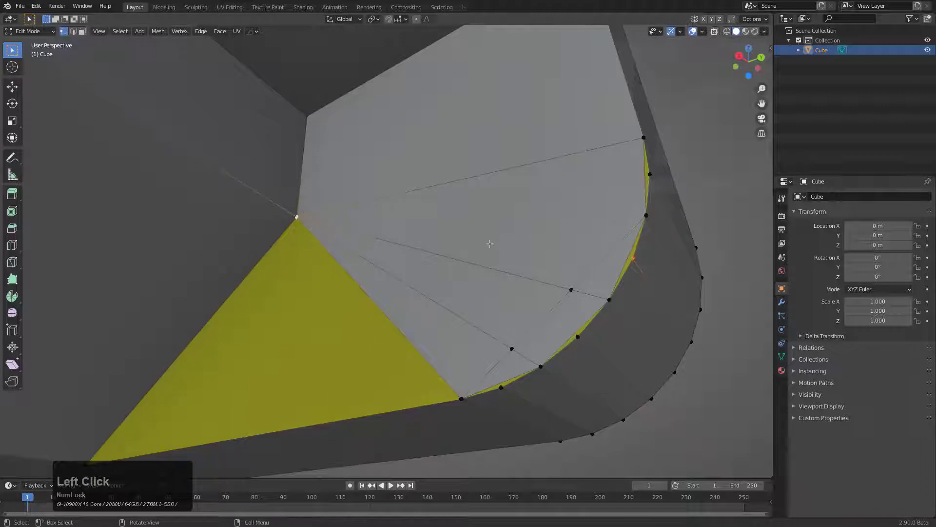
pyautogui.hotkey('ctrl', 'z')
pyautogui.hotkey('ctrl', 'z')
pyautogui.hotkey('ctrl', 'z')
pyautogui.hotkey('ctrl', 'z')
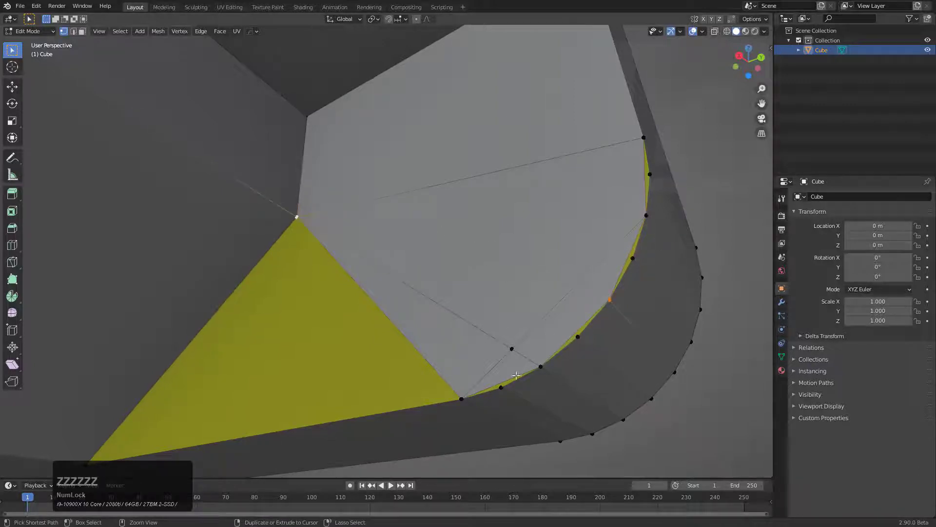
# Step: Connect alternate vertices along the rounded corner's arc to the new interior vertex of the recessed face
pyautogui.click(502, 385)
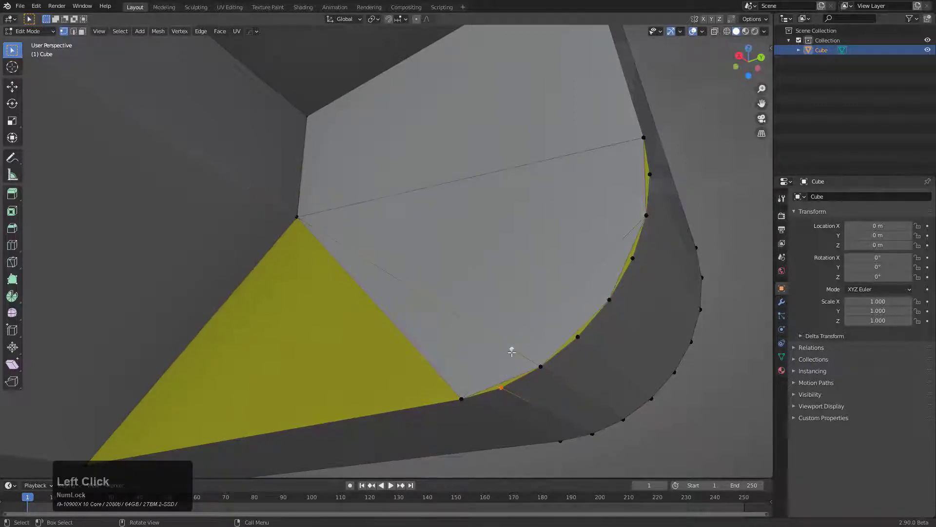
pyautogui.keyDown('shift'); pyautogui.click(580, 339); pyautogui.keyUp('shift')
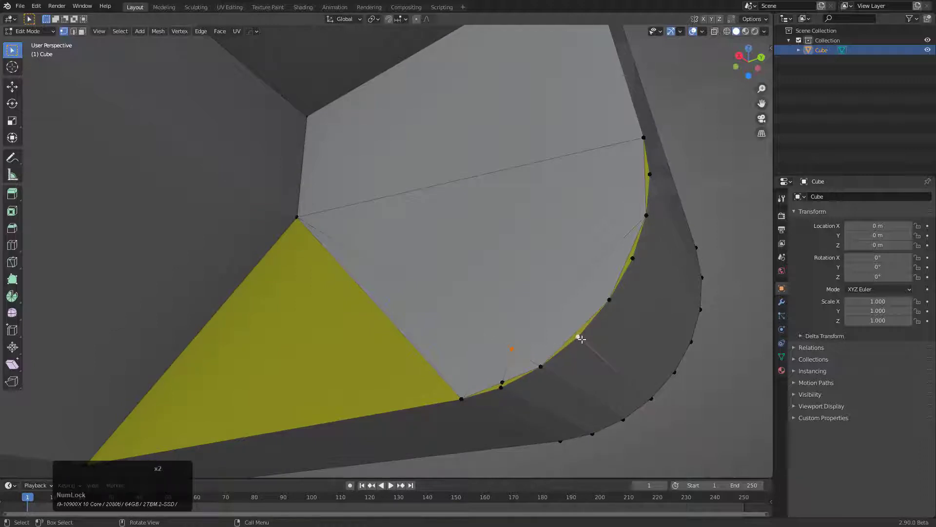
pyautogui.keyDown('shift'); pyautogui.click(609, 298); pyautogui.keyUp('shift')
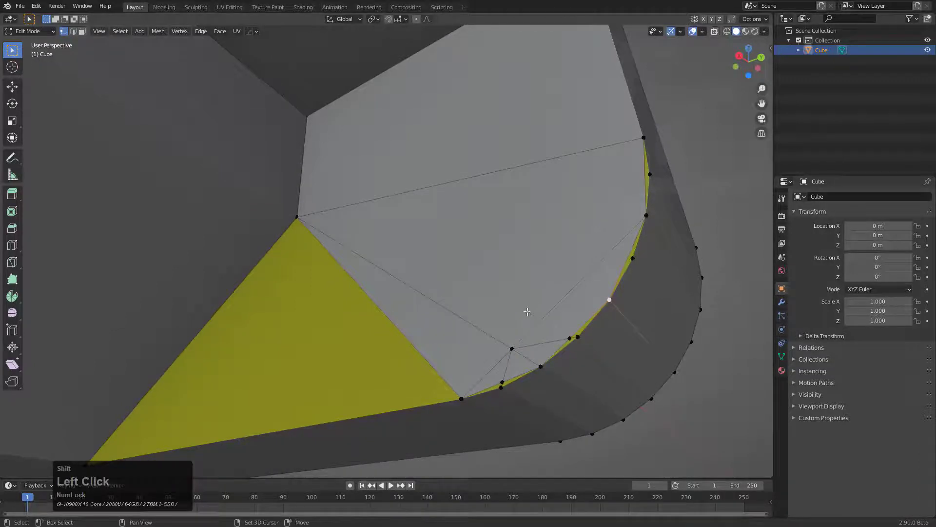
pyautogui.keyDown('shift'); pyautogui.click(511, 343); pyautogui.keyUp('shift')
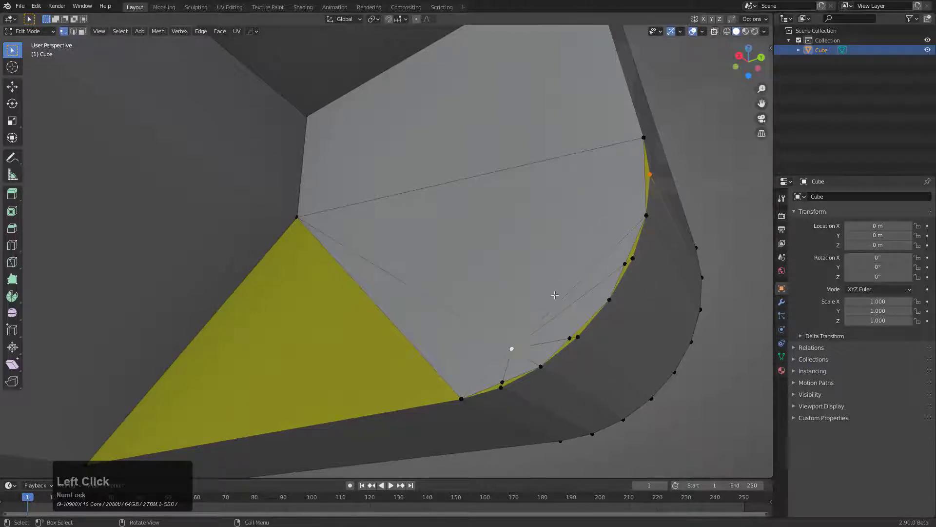
# Step: Slide the uppermost new vertex inward from the arc and merge the sliver triangles beside it into one face
pyautogui.press('g')
pyautogui.press('g')
pyautogui.click(623, 205)
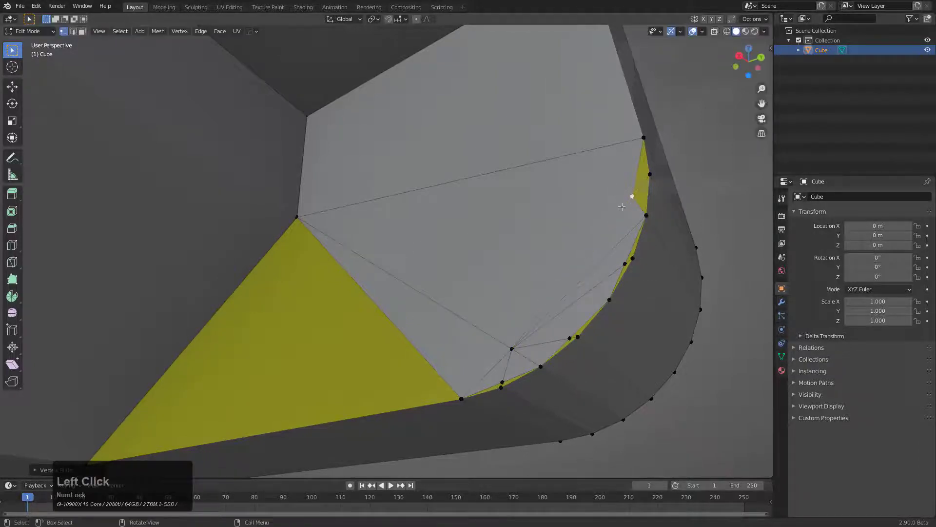
pyautogui.press('3')
pyautogui.keyDown('shift'); pyautogui.click(641, 197); pyautogui.keyUp('shift')
pyautogui.keyDown('shift'); pyautogui.click(642, 197); pyautogui.keyUp('shift')
pyautogui.press('f')
pyautogui.hotkey('alt', 'a')
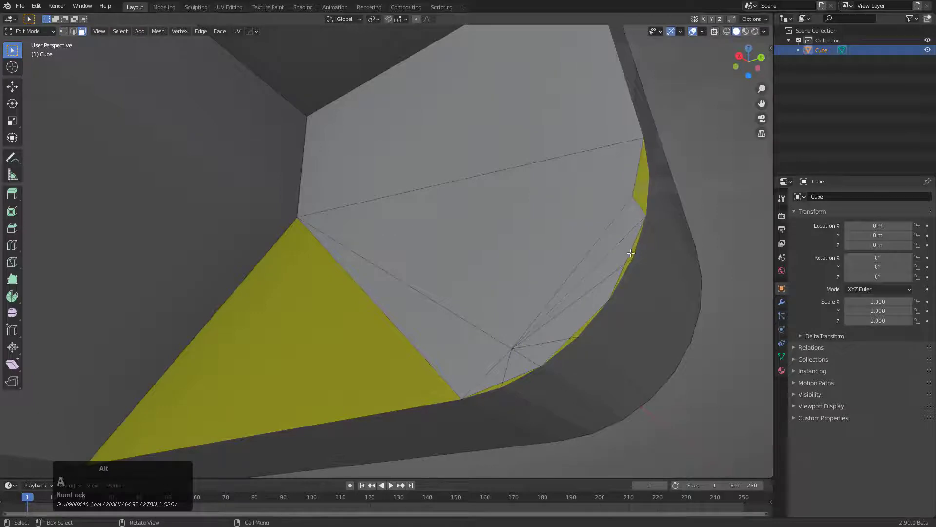
# Step: Merge the second pair of sliver triangles along the arc into one face and slide its inner vertex inward
pyautogui.click(640, 236)
pyautogui.keyDown('shift'); pyautogui.click(625, 267); pyautogui.keyUp('shift')
pyautogui.press('f')
pyautogui.press('1')
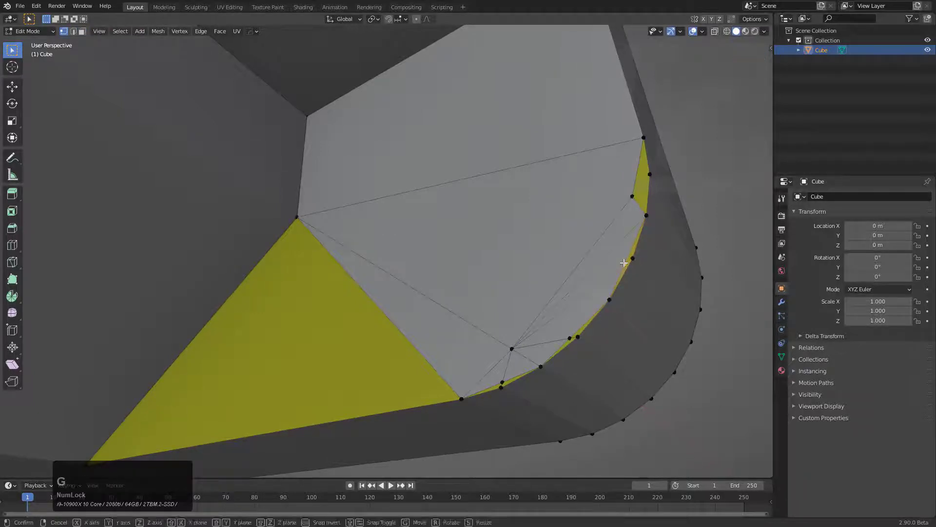
pyautogui.click(625, 266)
pyautogui.press('g')
pyautogui.press('g')
pyautogui.click(591, 308)
# Step: Slide the third new vertex inward from the arc and merge its two adjoining slivers into one face
pyautogui.click(568, 338)
pyautogui.press('g')
pyautogui.press('g')
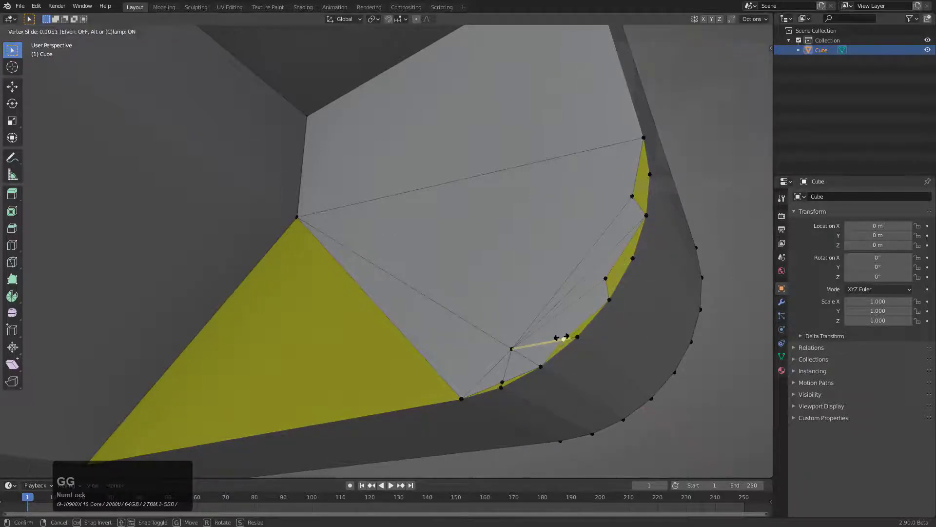
pyautogui.click(554, 338)
pyautogui.press('3')
pyautogui.keyDown('shift'); pyautogui.click(577, 334); pyautogui.keyUp('shift')
pyautogui.press('f')
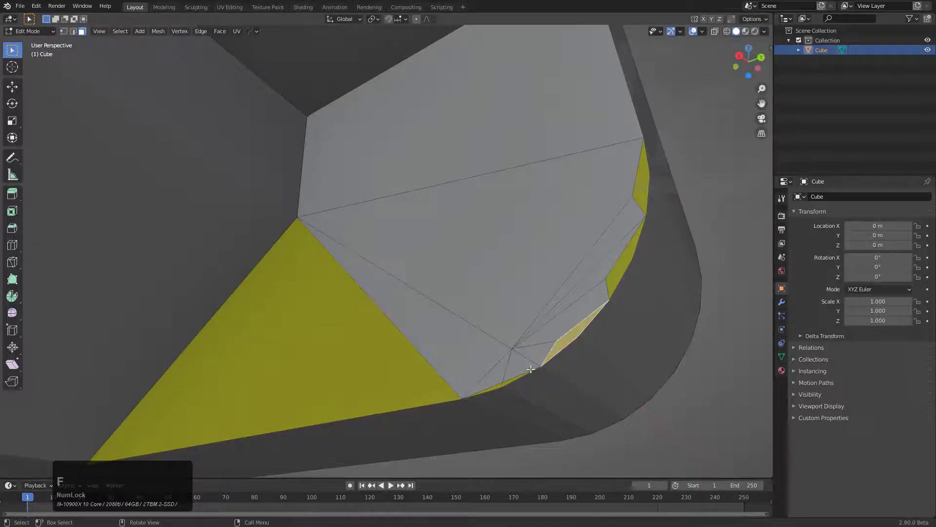
# Step: Merge the lowest pair of sliver triangles along the arc into one face and slide its inner vertex inward from the arc
pyautogui.click(509, 382)
pyautogui.keyDown('shift'); pyautogui.click(497, 388); pyautogui.keyUp('shift')
pyautogui.press('f')
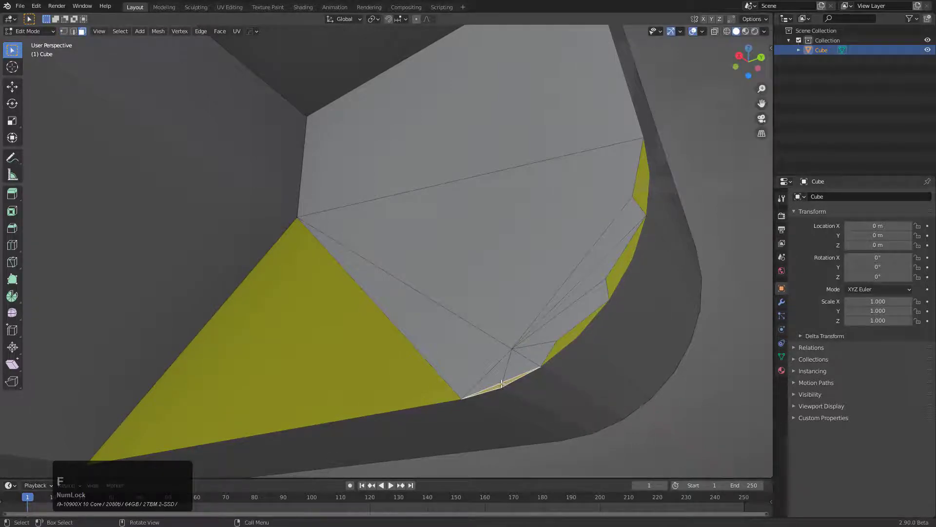
pyautogui.press('1')
pyautogui.click(502, 383)
pyautogui.press('g')
pyautogui.press('g')
pyautogui.click(505, 369)
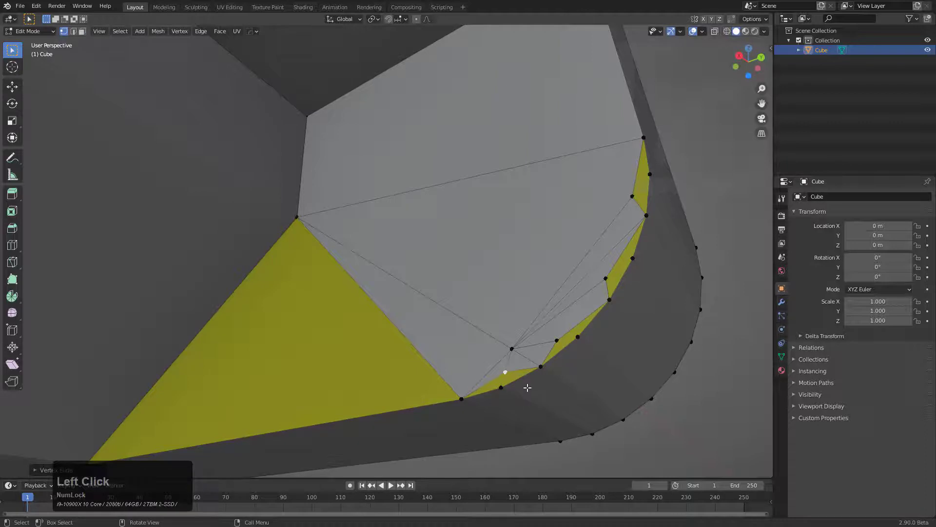
# Step: Add a centred loop cut across the side strip bordering the large highlighted triangle of the recessed face
pyautogui.scroll(-3, 464, 328)
pyautogui.moveTo(464, 329); pyautogui.dragTo(445, 267, button='middle')
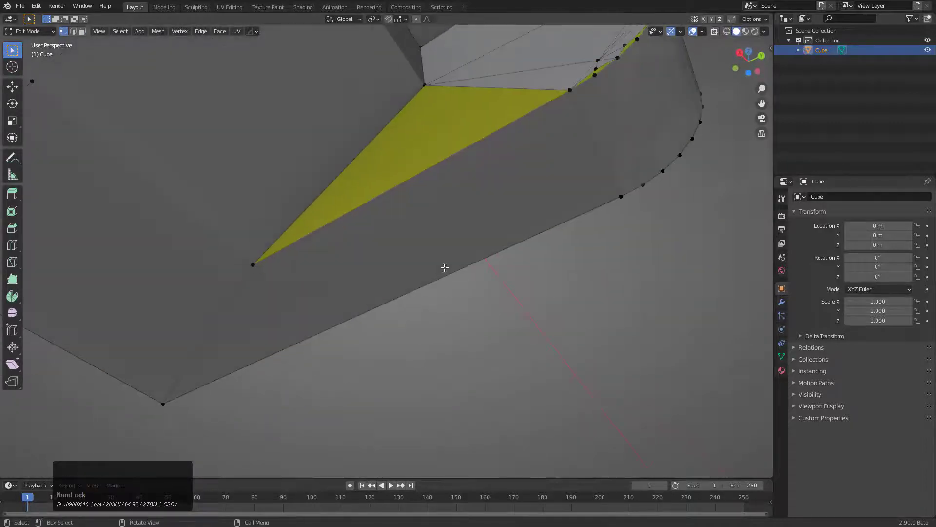
pyautogui.hotkey('ctrl', 'r')
pyautogui.click(426, 185)
pyautogui.rightClick(425, 185)
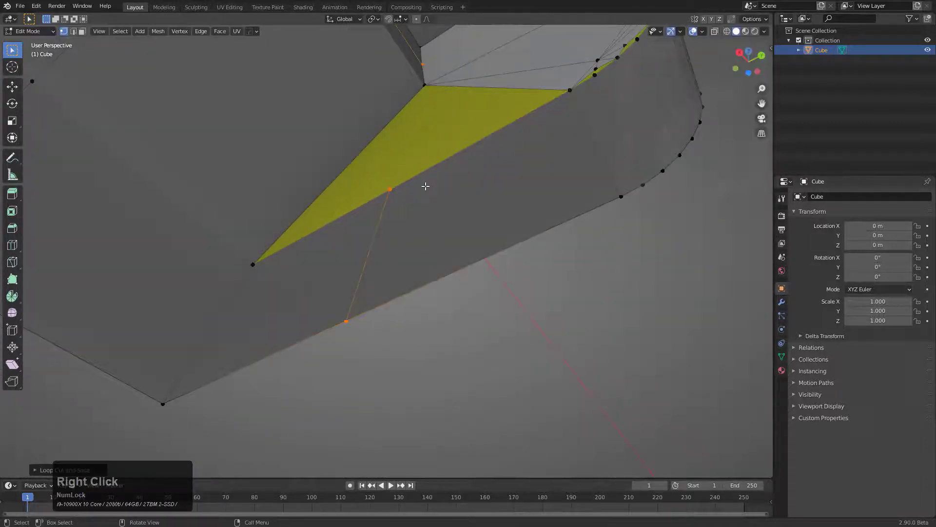
# Step: Refresh the ngon and triangle highlighting on the cube by turning its display off and on again
pyautogui.moveTo(425, 184); pyautogui.dragTo(524, 187, button='middle')
pyautogui.press('Tab')
pyautogui.press('q')
pyautogui.moveTo(487, 215)
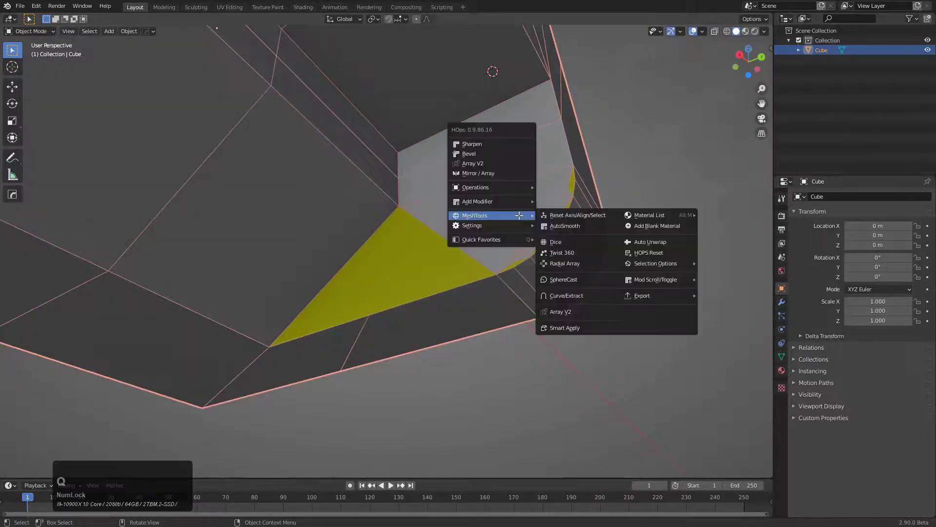
pyautogui.moveTo(685, 270)
pyautogui.click(729, 263)
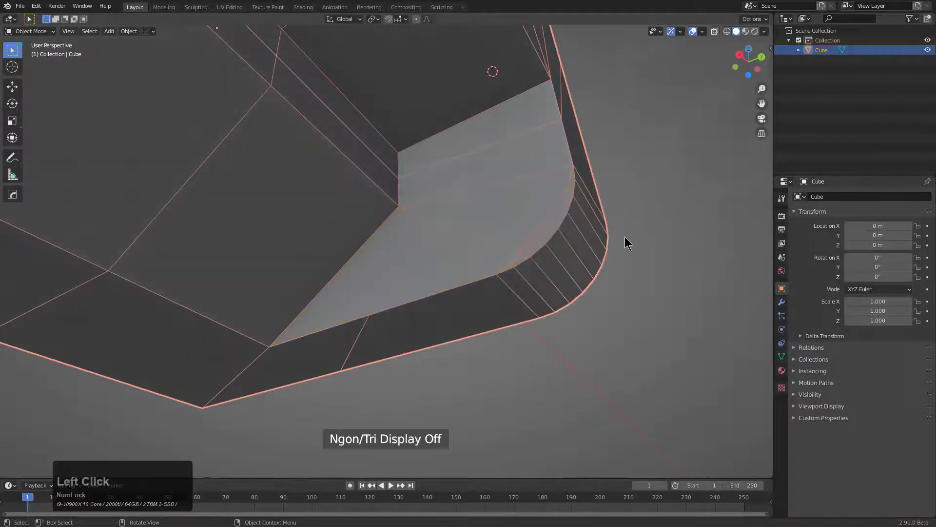
pyautogui.press('q')
pyautogui.moveTo(622, 236)
pyautogui.moveTo(734, 283)
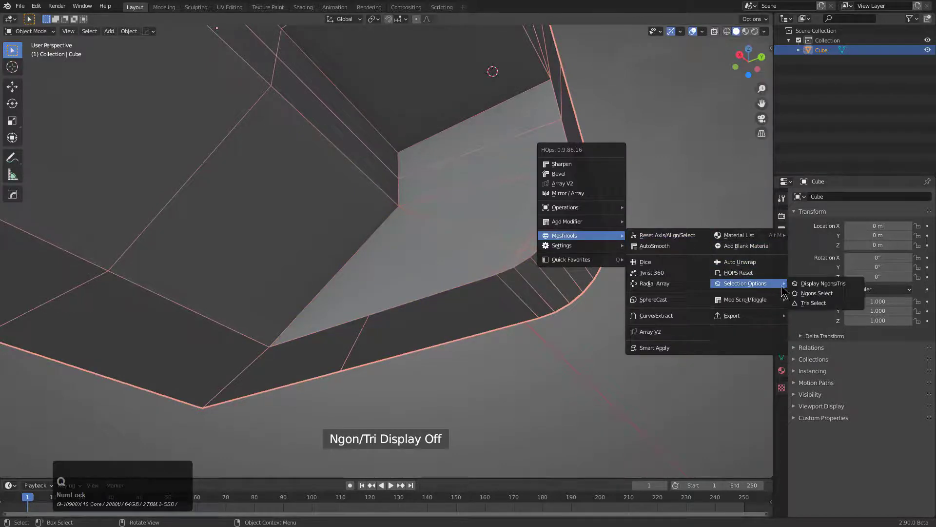
pyautogui.click(809, 281)
# Step: Merge the two long adjoining triangles between the interior vertex and the upper part of the arc into one quad
pyautogui.scroll(5, 566, 231)
pyautogui.moveTo(590, 259); pyautogui.dragTo(495, 255, button='middle')
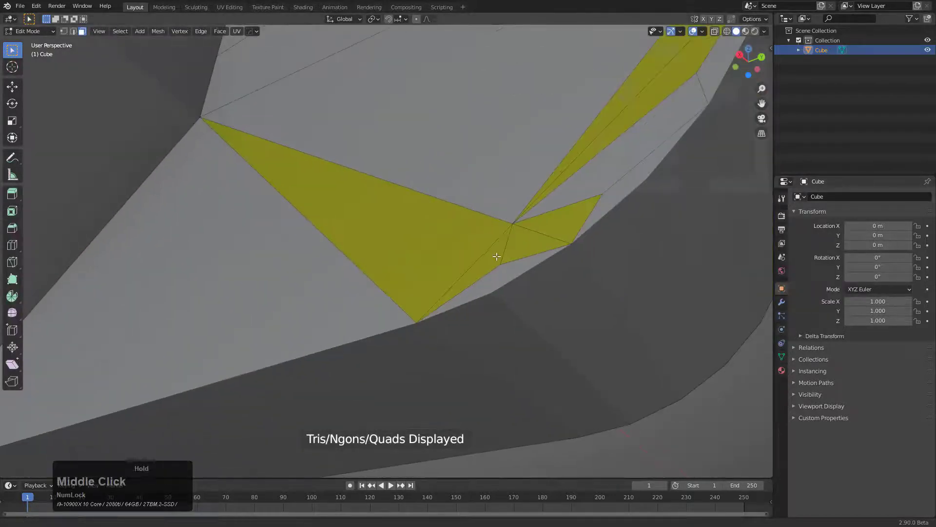
pyautogui.scroll(-3, 497, 243)
pyautogui.scroll(2, 524, 229)
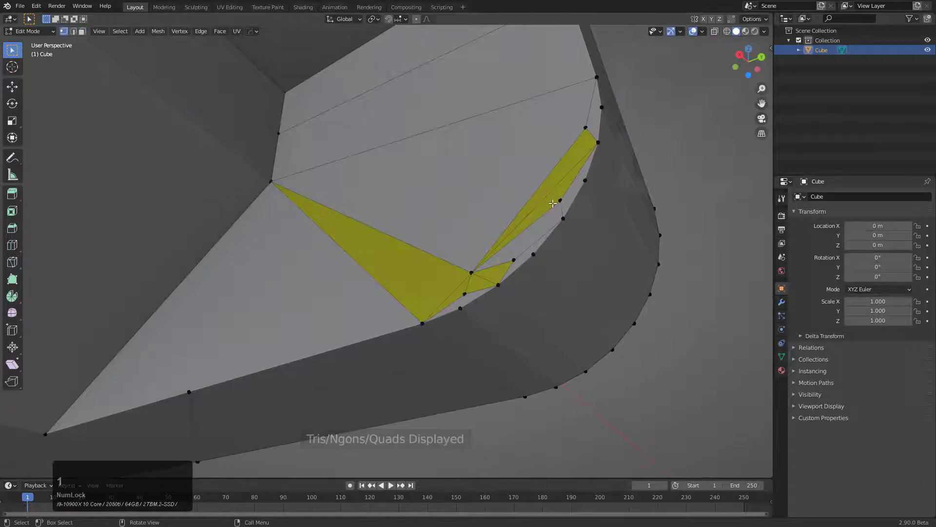
pyautogui.keyDown('shift'); pyautogui.click(556, 178); pyautogui.keyUp('shift')
pyautogui.press('f')
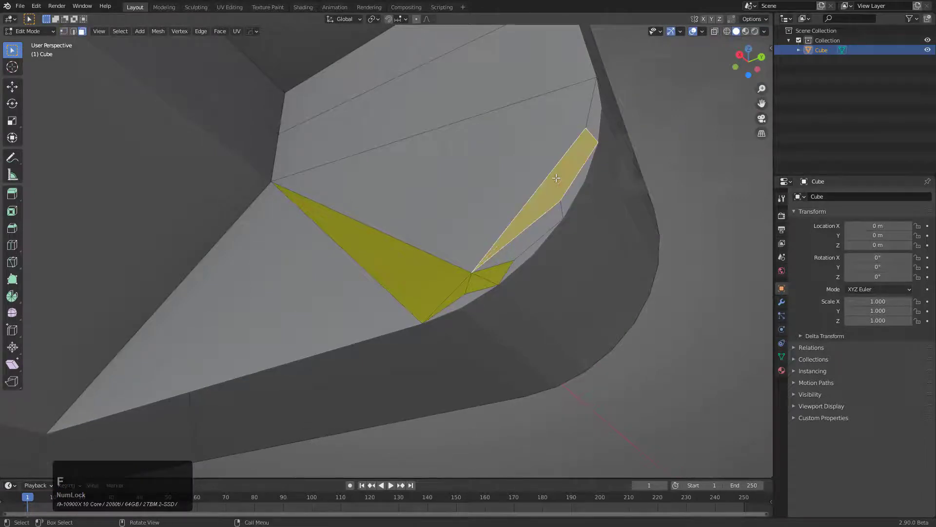
# Step: Merge the two small triangles beside the interior vertex into a quad, and join the remaining narrow triangle with the large one
pyautogui.hotkey('alt', 'a')
pyautogui.click(485, 283)
pyautogui.keyDown('shift'); pyautogui.click(493, 275); pyautogui.keyUp('shift')
pyautogui.press('f')
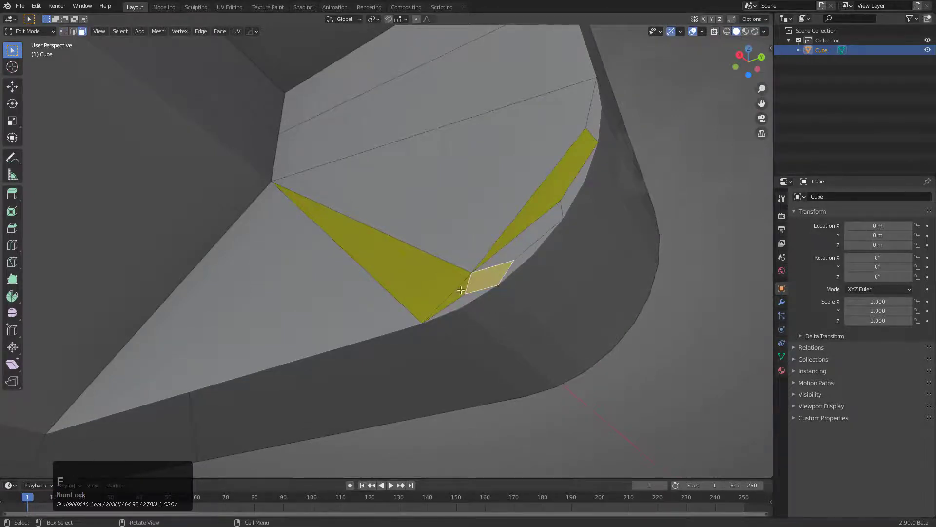
pyautogui.click(456, 294)
pyautogui.keyDown('shift'); pyautogui.click(447, 280); pyautogui.keyUp('shift')
pyautogui.press('f')
# Step: Toggle the ngon and triangle display off and back on to recheck the recessed face after the merges
pyautogui.press('Tab')
pyautogui.press('q')
pyautogui.moveTo(587, 267)
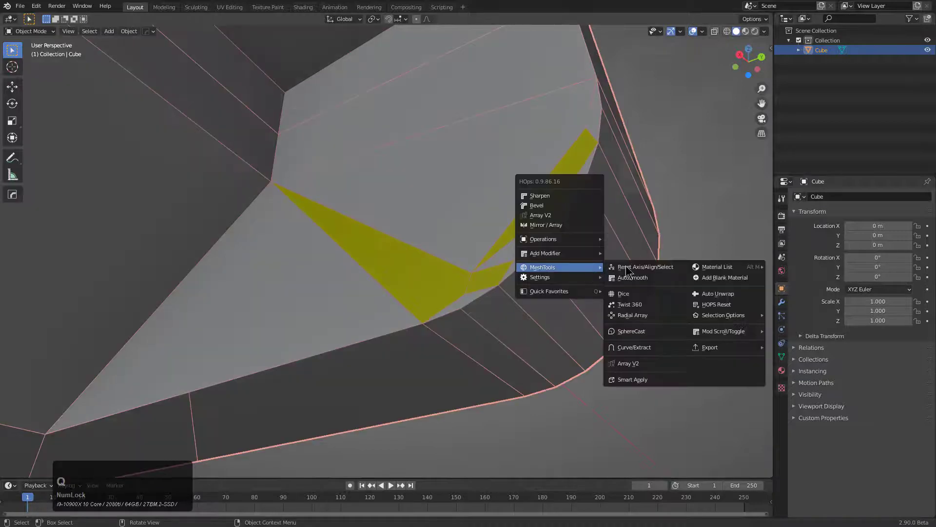
pyautogui.moveTo(743, 315)
pyautogui.click(800, 326)
pyautogui.press('q')
pyautogui.moveTo(608, 282)
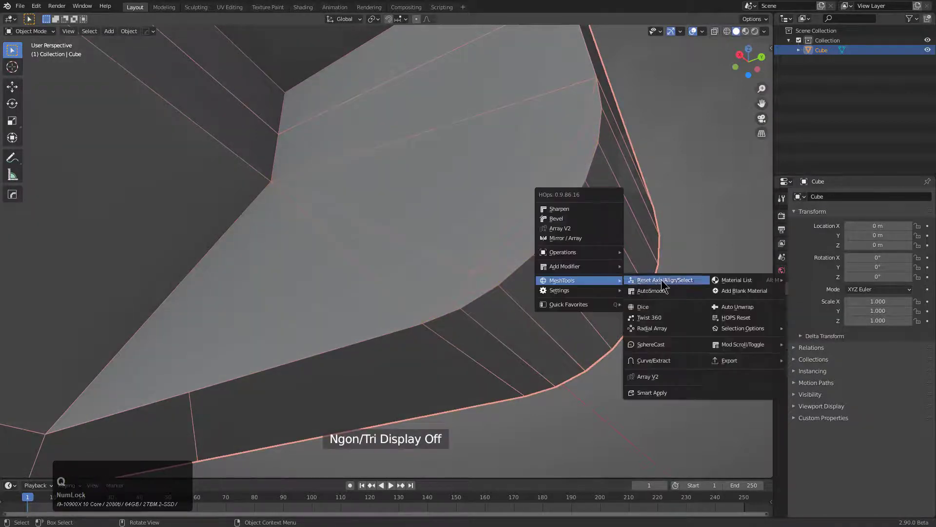
pyautogui.moveTo(769, 333)
pyautogui.click(800, 326)
# Step: Mirror the cleaned-up mesh onto the opposite side of the cube
pyautogui.scroll(-2, 456, 243)
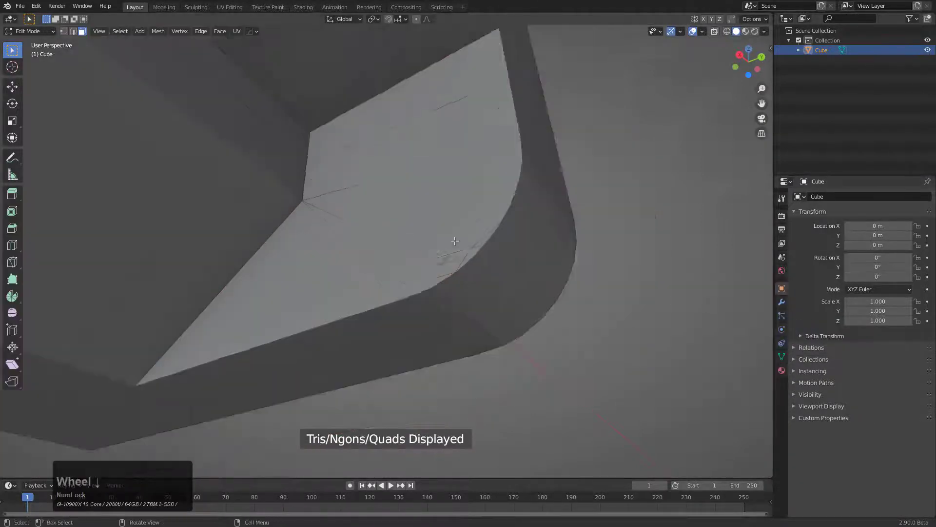
pyautogui.moveTo(456, 242); pyautogui.dragTo(370, 219, button='middle')
pyautogui.hotkey('alt', 'x')
pyautogui.click(451, 205)
pyautogui.moveTo(451, 205); pyautogui.dragTo(300, 269, button='middle')
pyautogui.scroll(-2, 344, 248)
pyautogui.scroll(1, 426, 246)
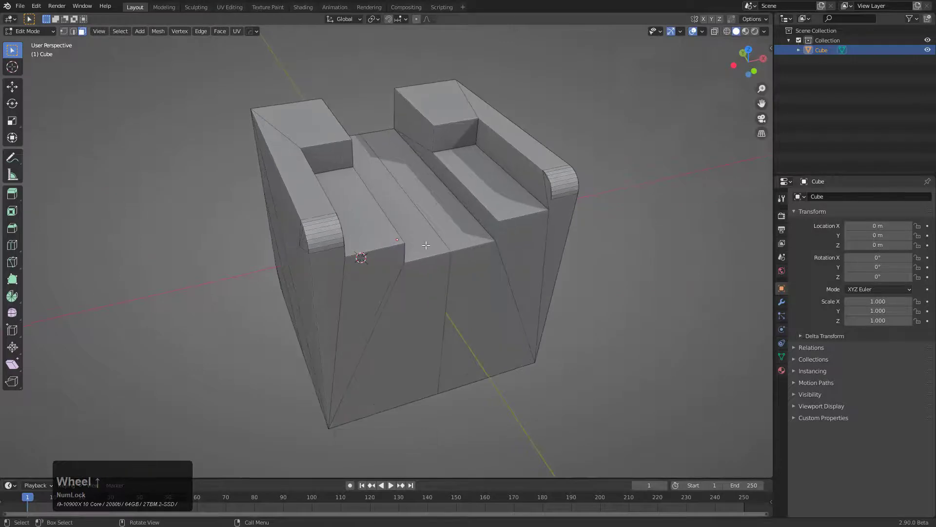
pyautogui.moveTo(426, 246)
pyautogui.mouseDown(button='middle')
pyautogui.moveTo(427, 217)
pyautogui.moveTo(441, 247)
pyautogui.moveTo(432, 255)
pyautogui.mouseUp(button='middle')
pyautogui.scroll(1, 431, 220)
# Step: Switch the ngon and triangle display for the mirrored cube
pyautogui.press('Tab')
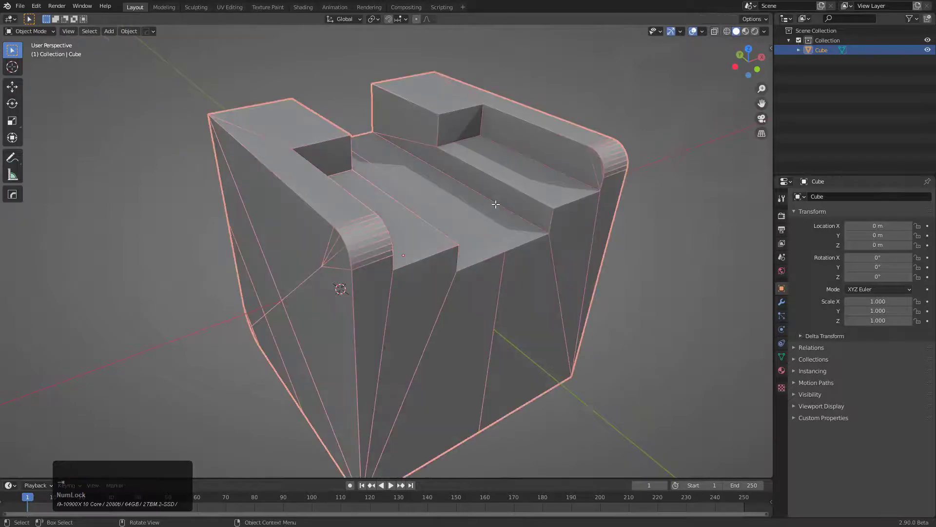
pyautogui.press('q')
pyautogui.moveTo(495, 204)
pyautogui.moveTo(653, 255)
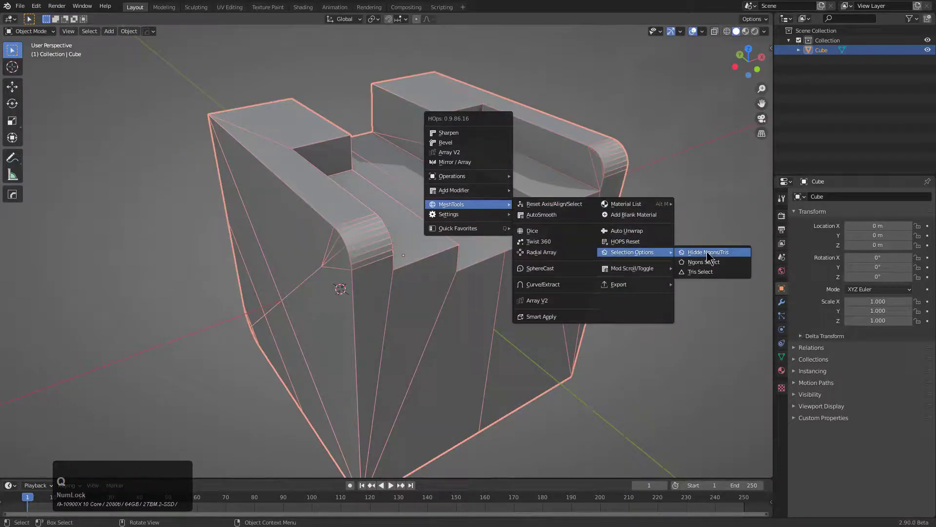